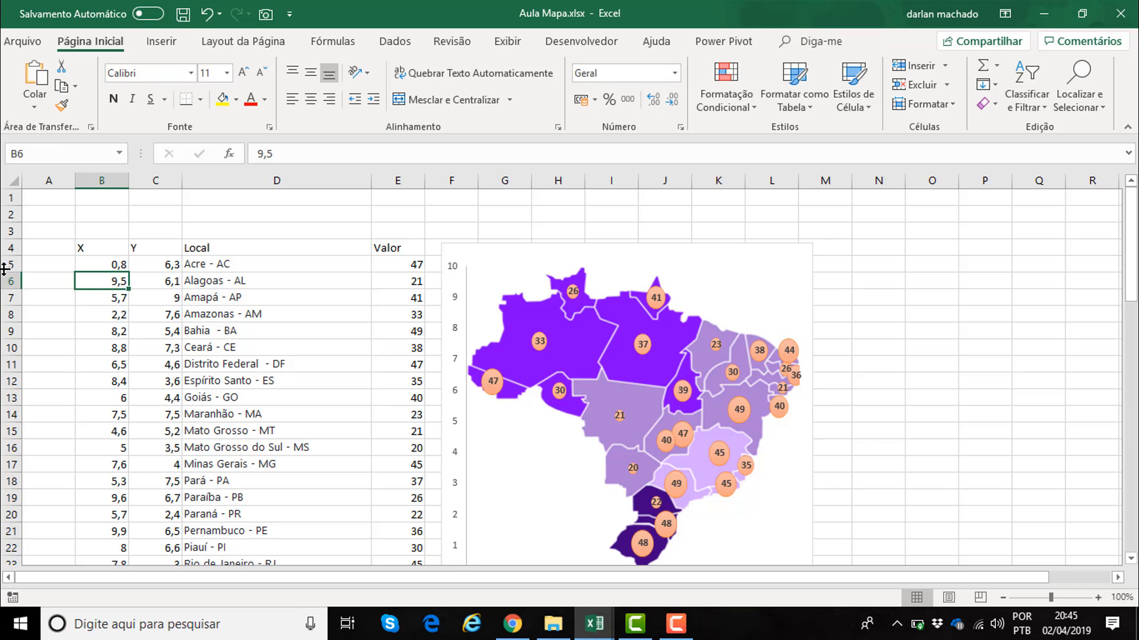
Step: Look through the X coordinates of the states in column B
key("Down")
key("Down")
key("Down")
key("Down")
key("Down")
key("Down")
key("Down")
key("Down")
key("Down")
key("Down")
key("Down")
key("Down")
key("Down")
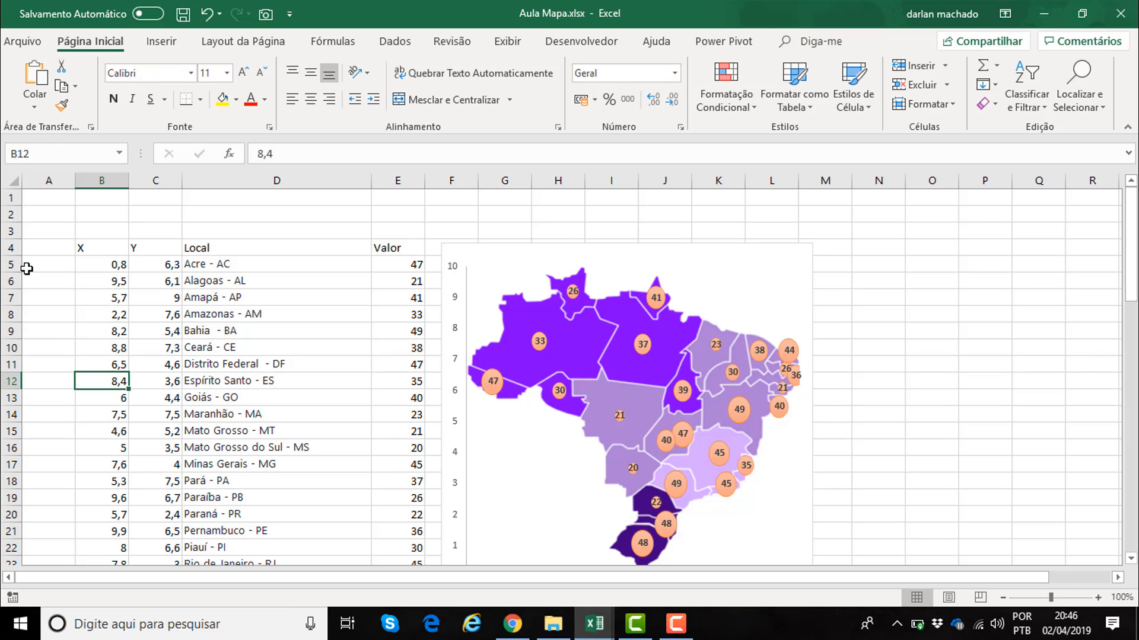
key("Up")
key("Up")
key("Up")
key("Up")
key("Up")
key("Up")
key("Up")
key("Up")
key("Up")
key("Up")
key("Up")
key("Up")
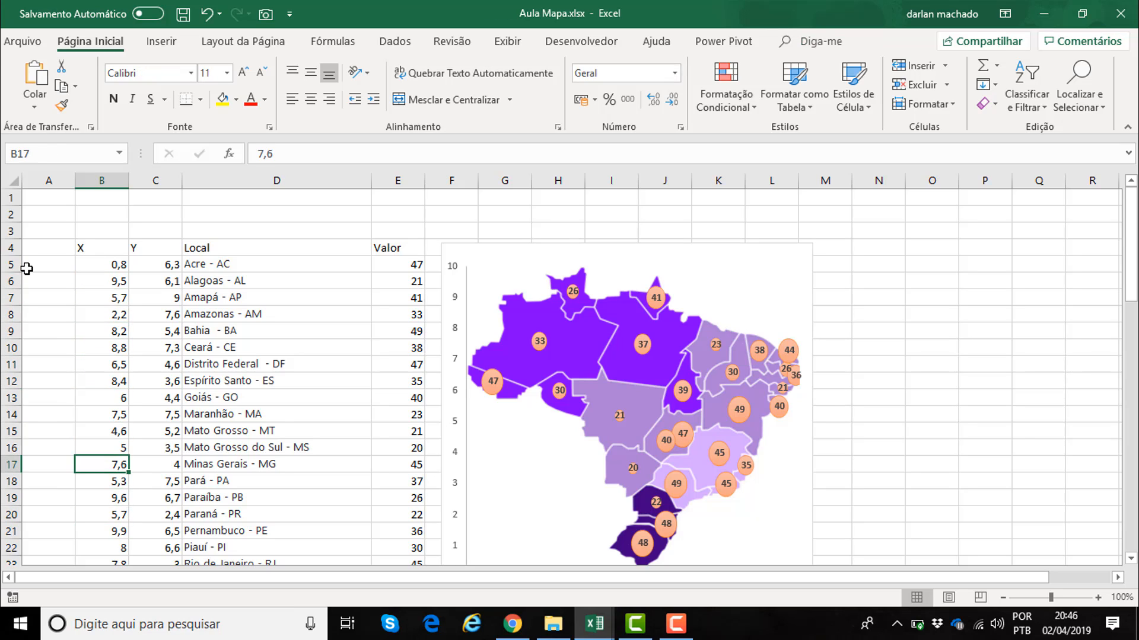
key("Up")
Step: Examine the Local and Valor columns, the formula behind the values, and the finished bubble map of Brazil
key("Right")
key("Right")
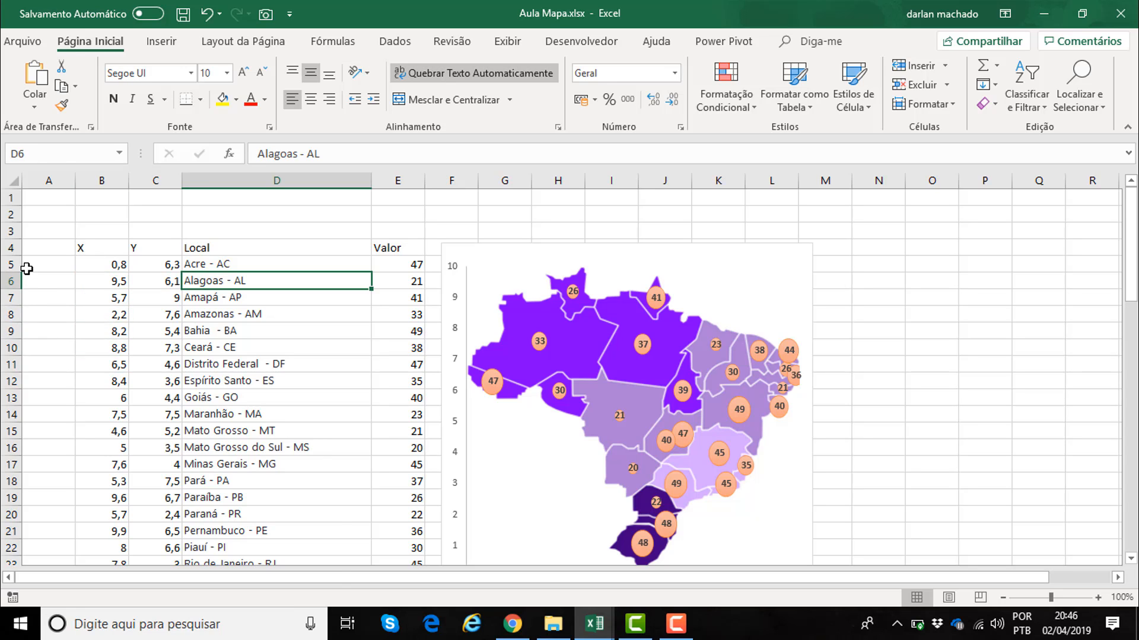
key("Up")
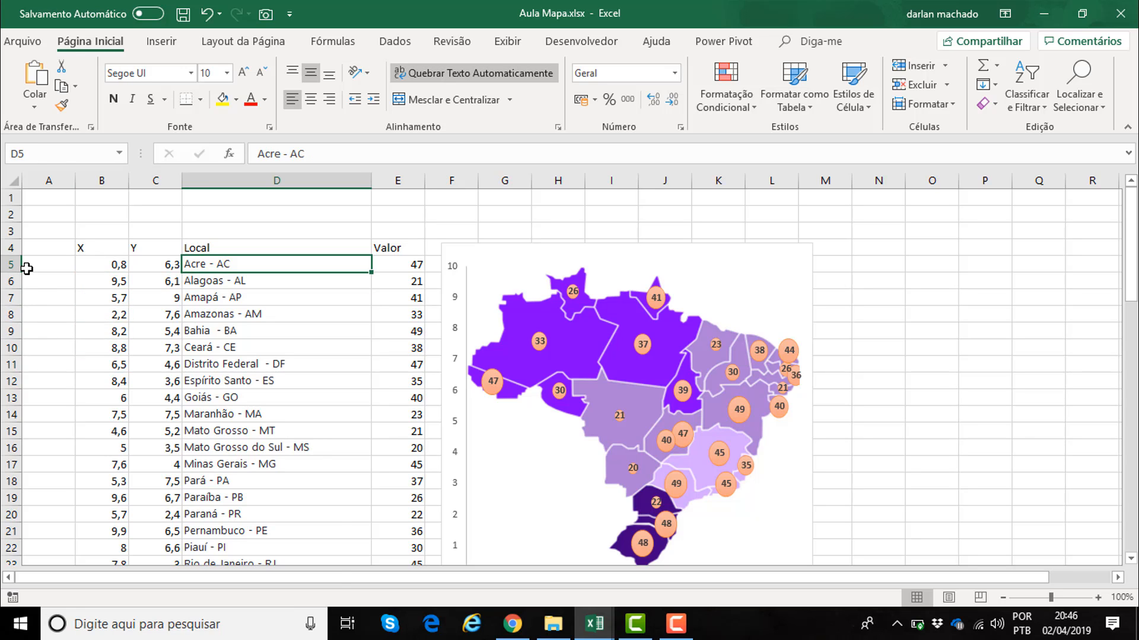
key("Right")
key("Down")
key("Down")
key("Down")
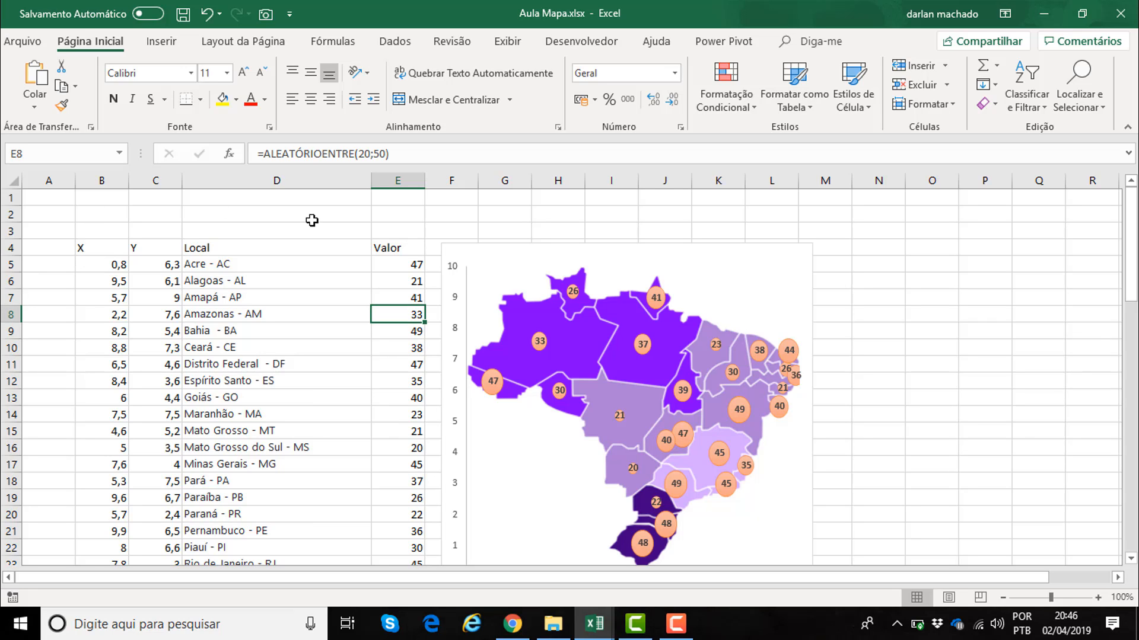
key("Left")
key("Left")
key("Left")
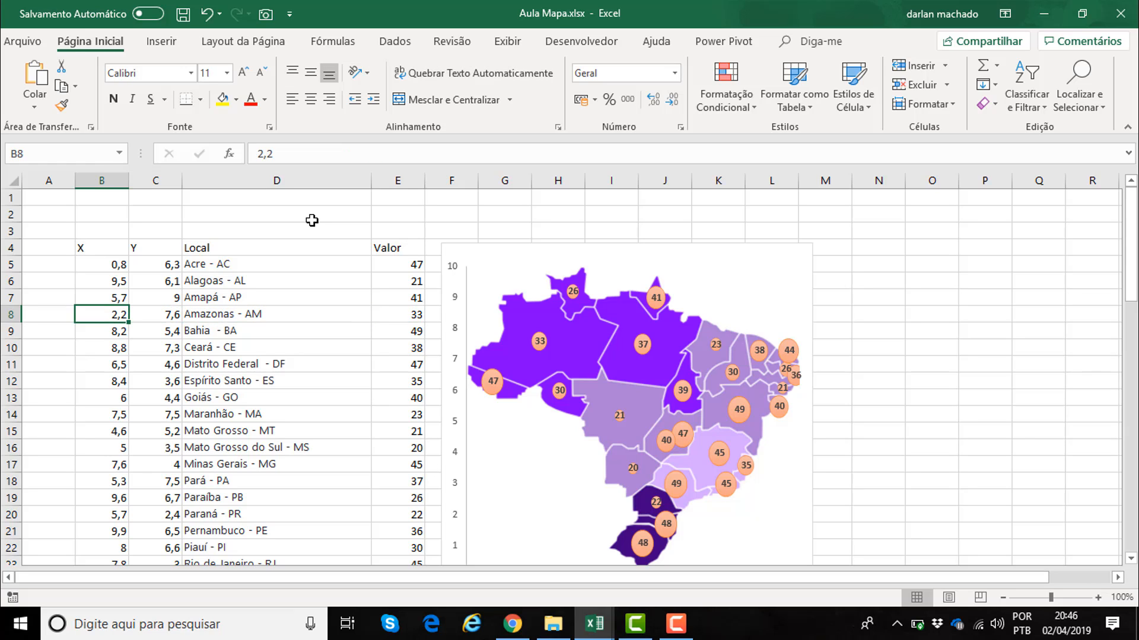
key("Up")
key("Up")
key("Up")
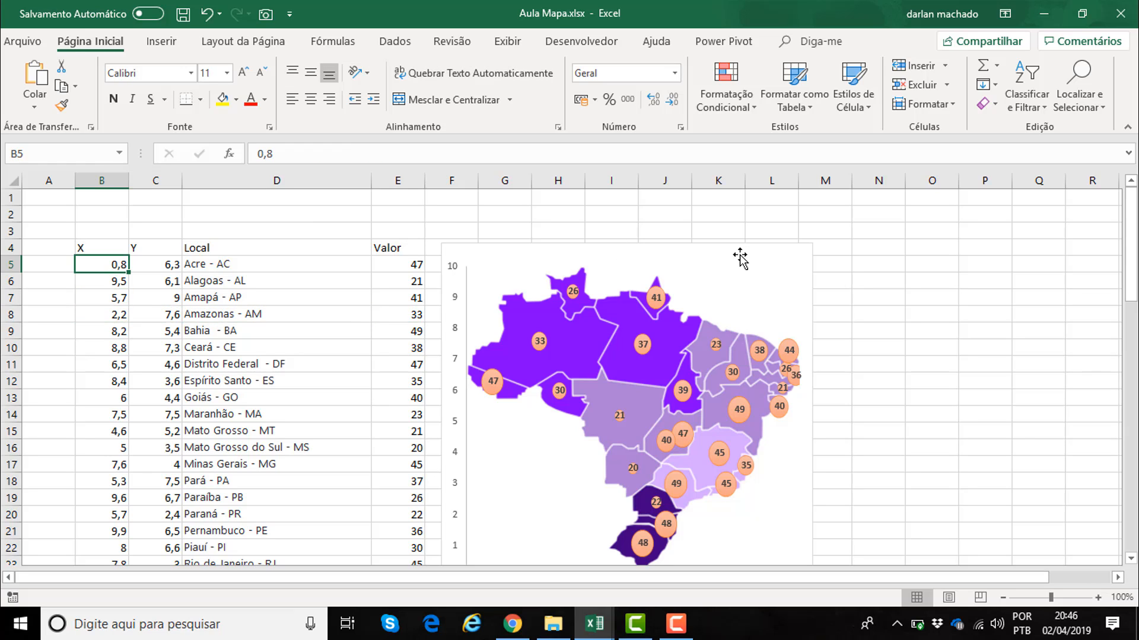
left_click_drag(745, 259, 752, 262)
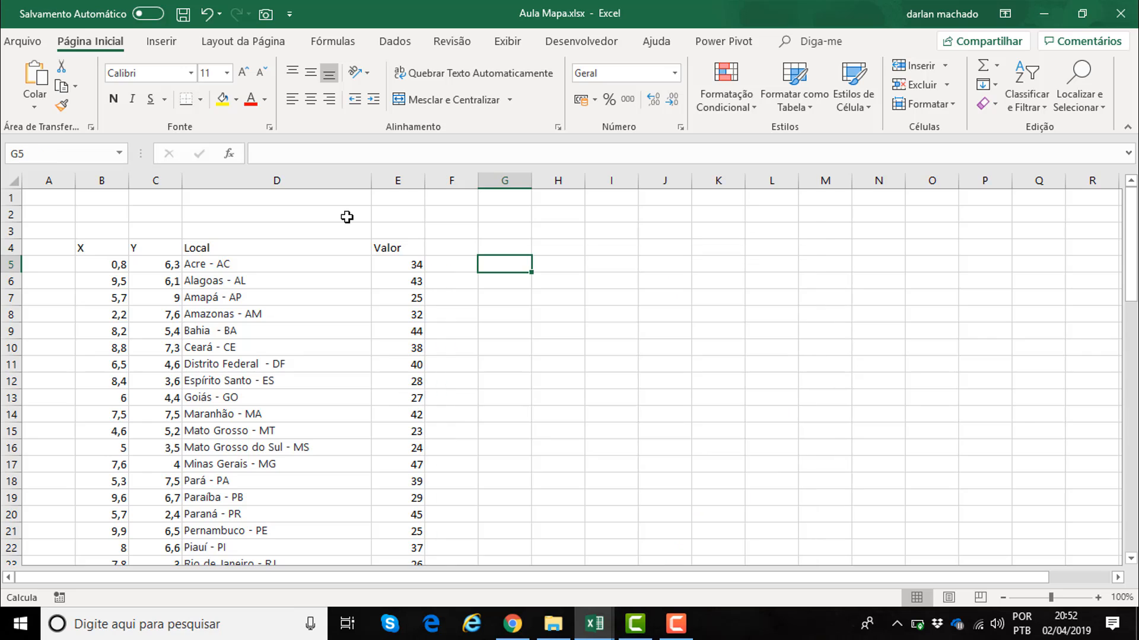
Step: Insert an empty bubble chart beside the table, starting from blank cell G3
left_click(77, 268)
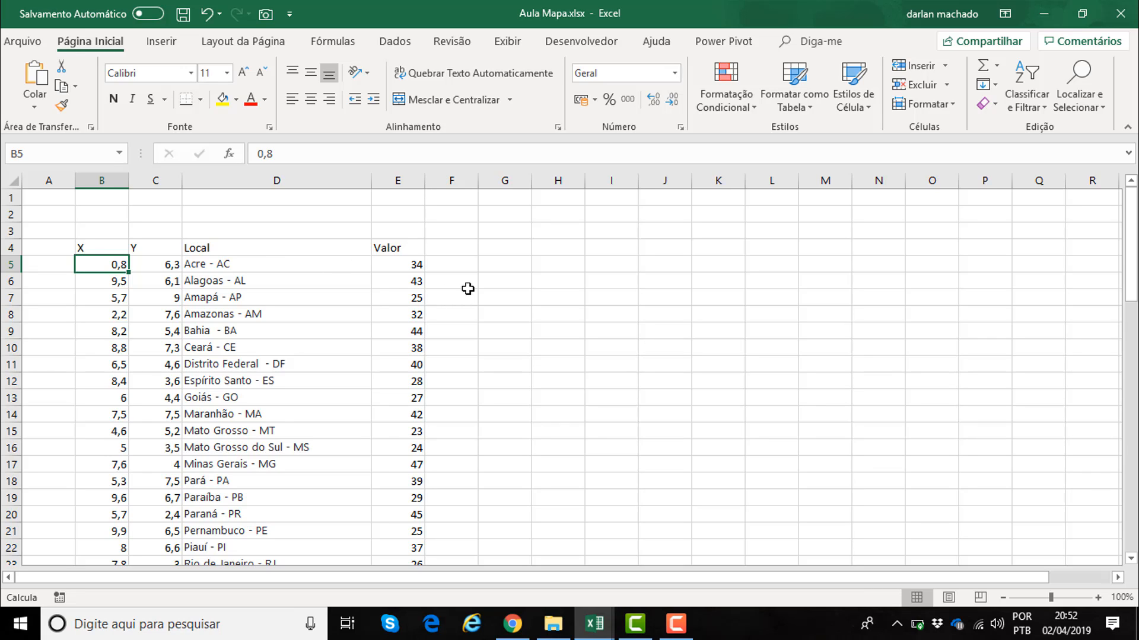
left_click(513, 227)
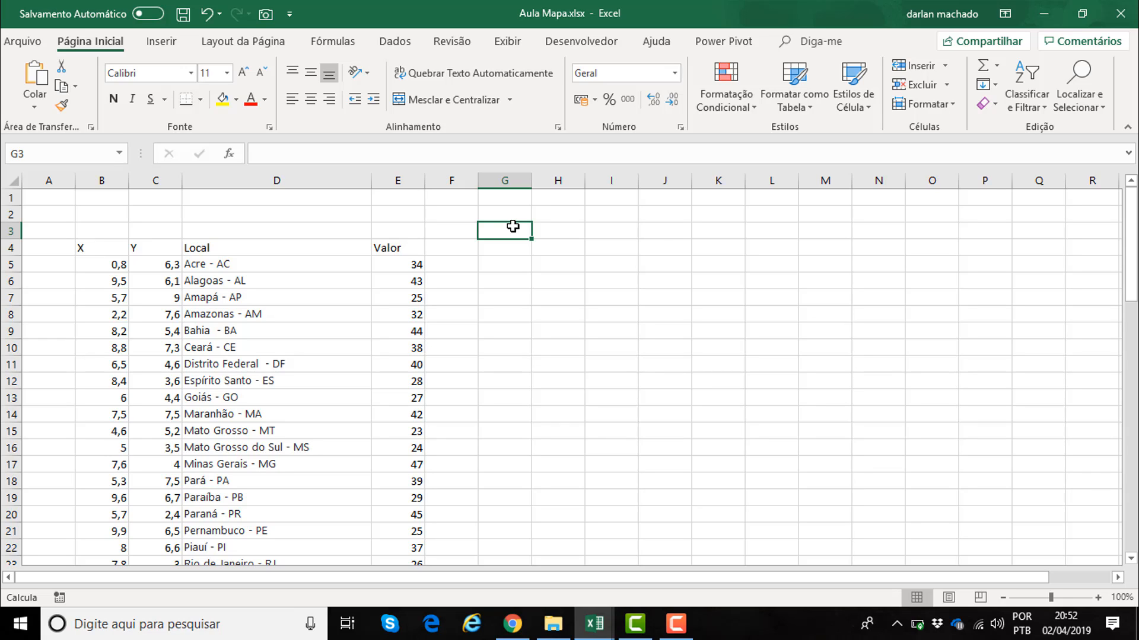
left_click(174, 41)
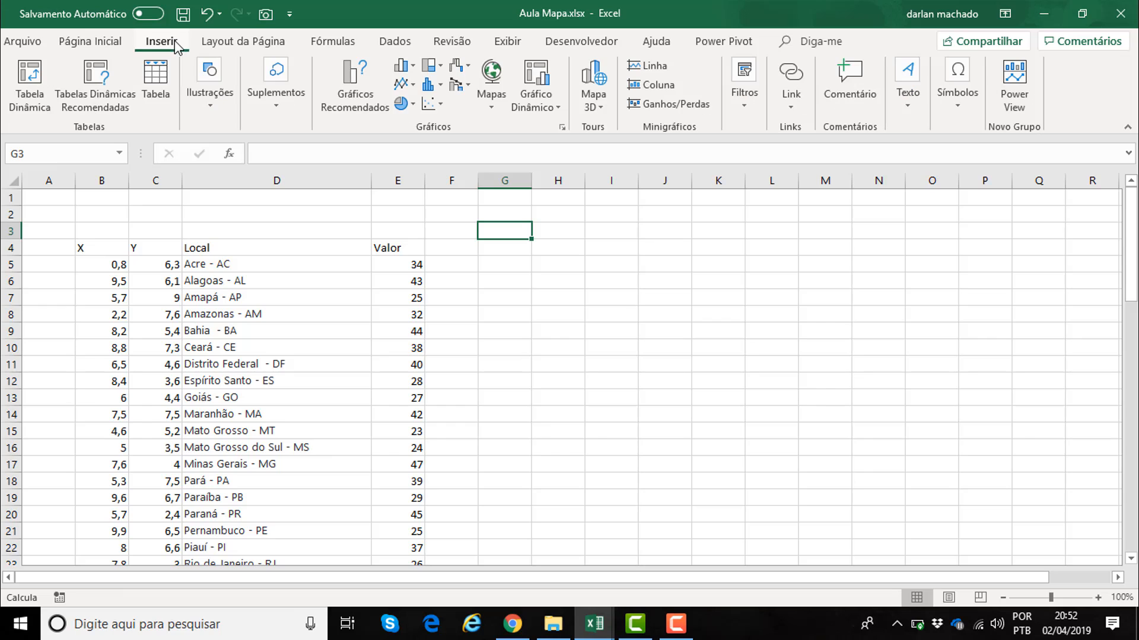
left_click(432, 104)
left_click(444, 268)
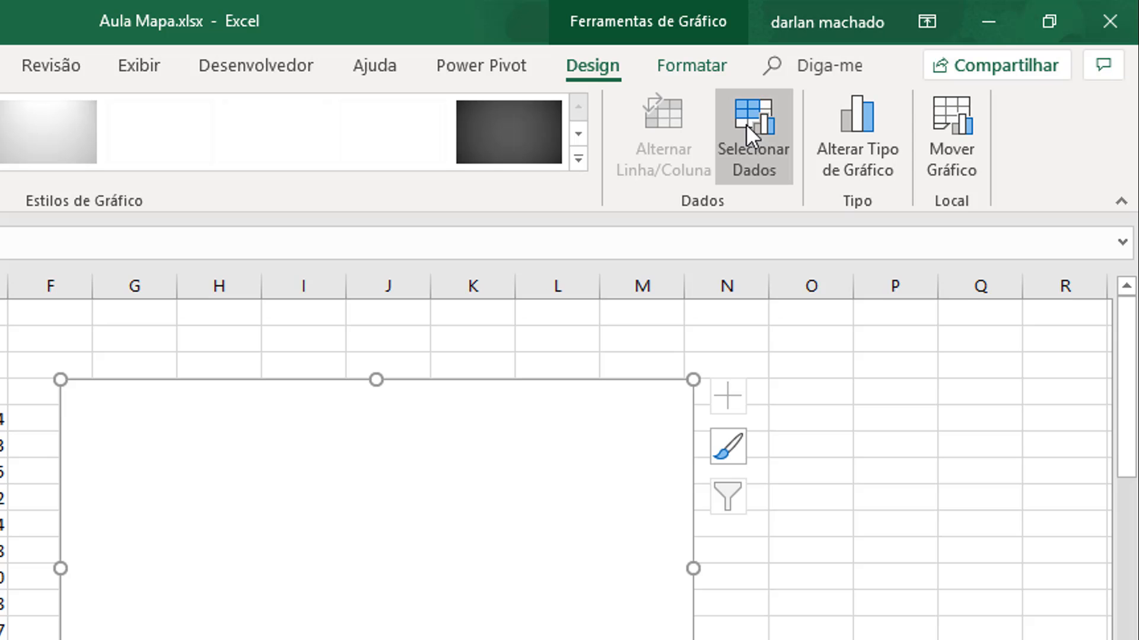
Step: Add a data series to the chart and take its name from the Local cells D5:D31 of Planilha6
left_click(746, 123)
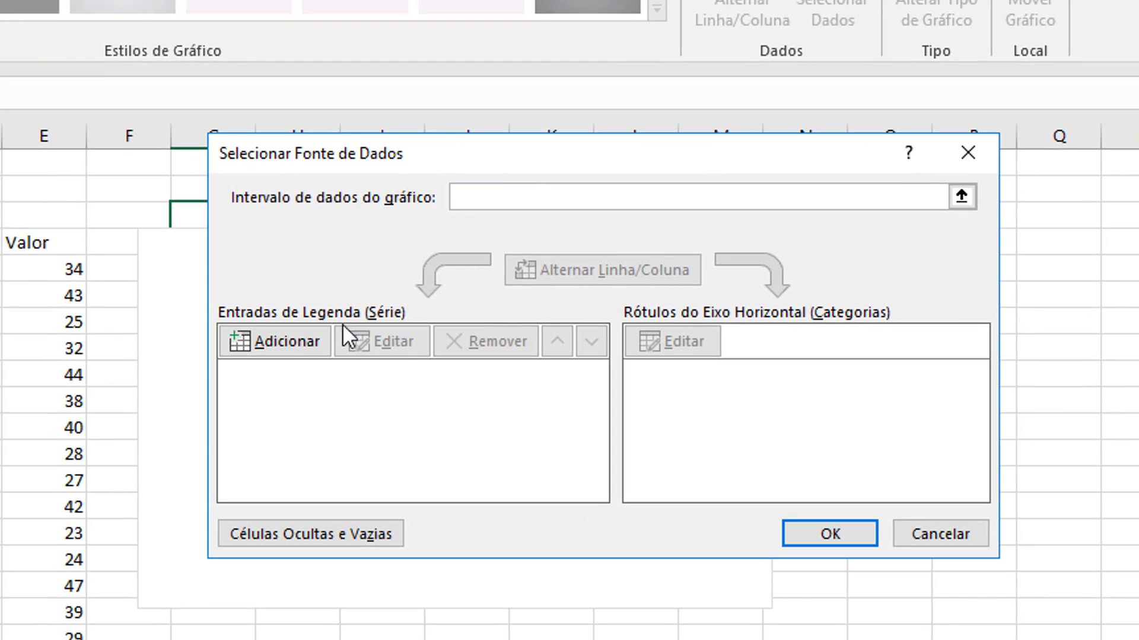
left_click(301, 341)
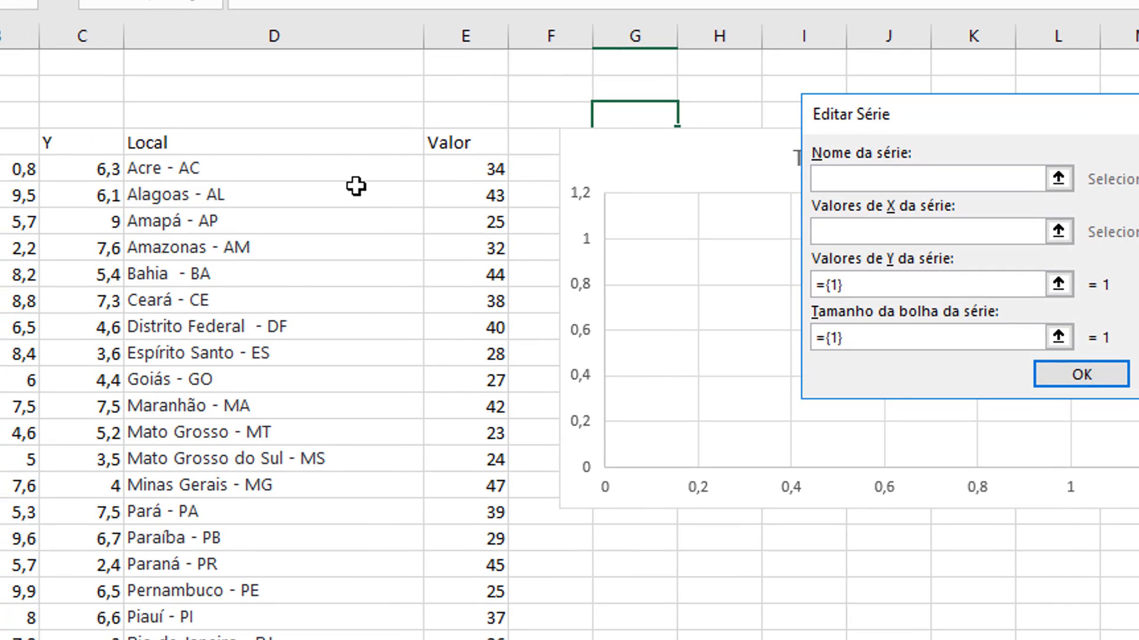
left_click_drag(356, 176, 362, 638)
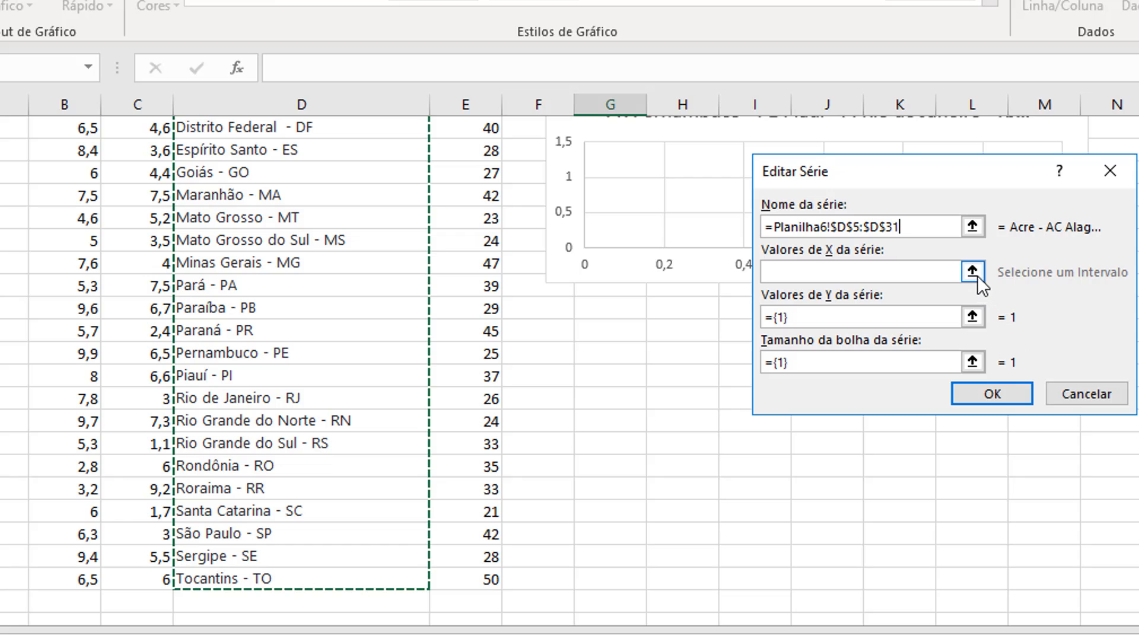
Step: Set the series X values to B5:B31 and its Y values to C5:C31
left_click(976, 275)
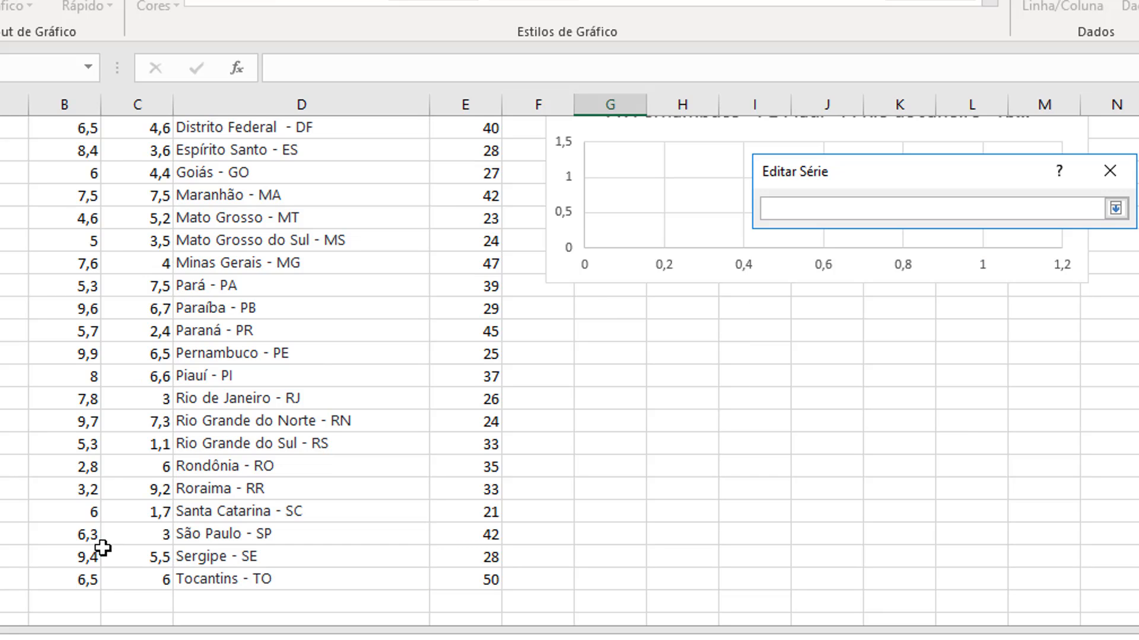
left_click_drag(83, 576, 86, 97)
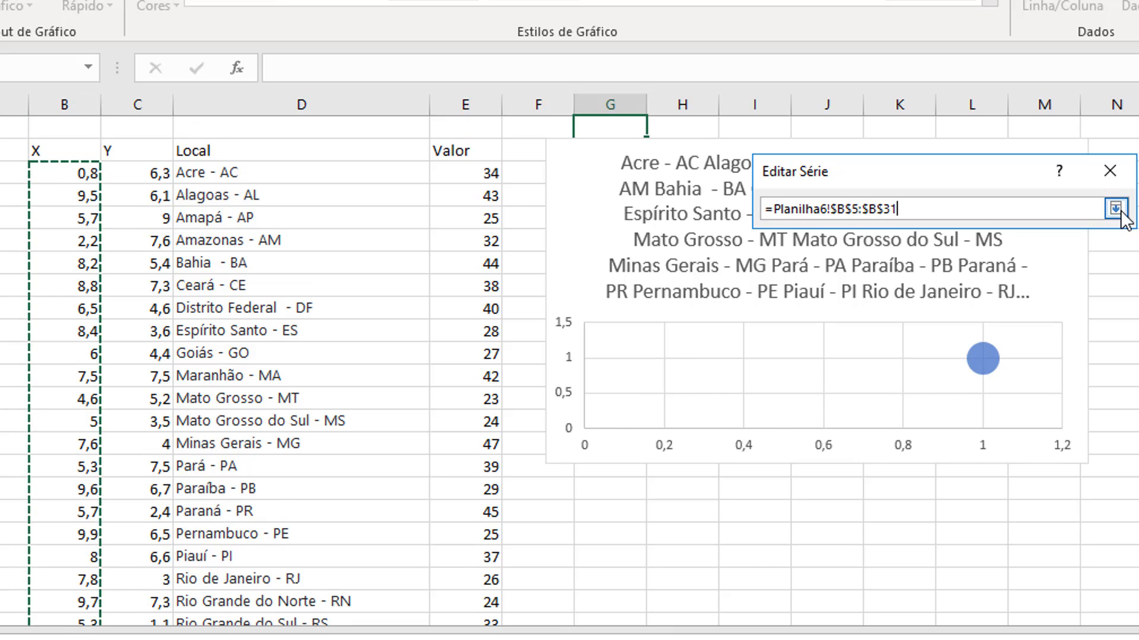
left_click(1116, 208)
left_click(801, 317)
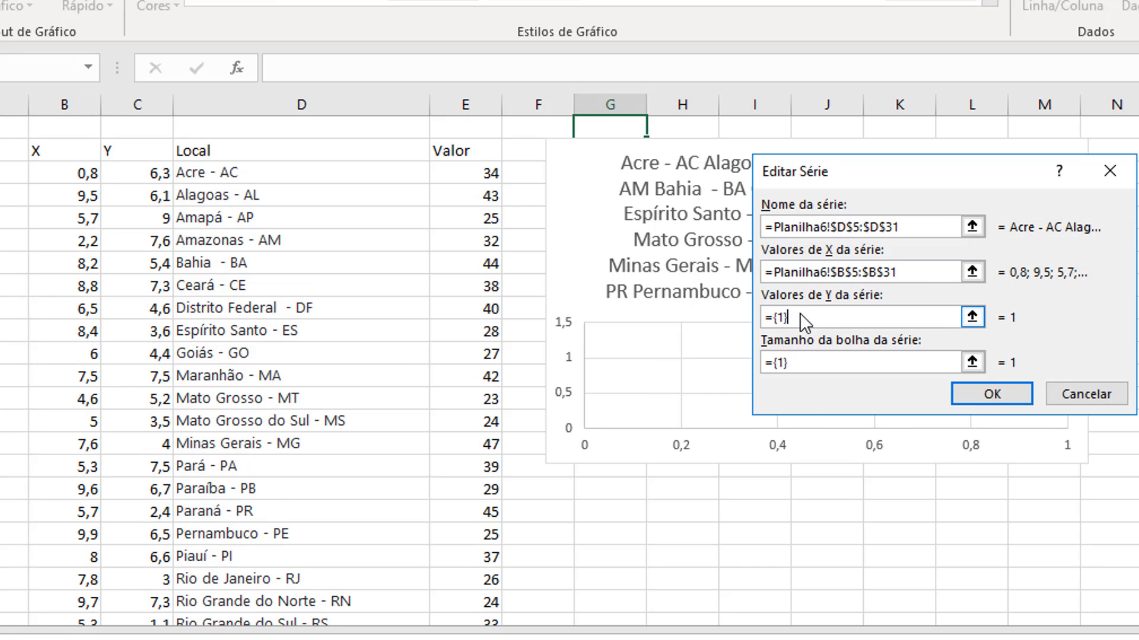
key("BackSpace")
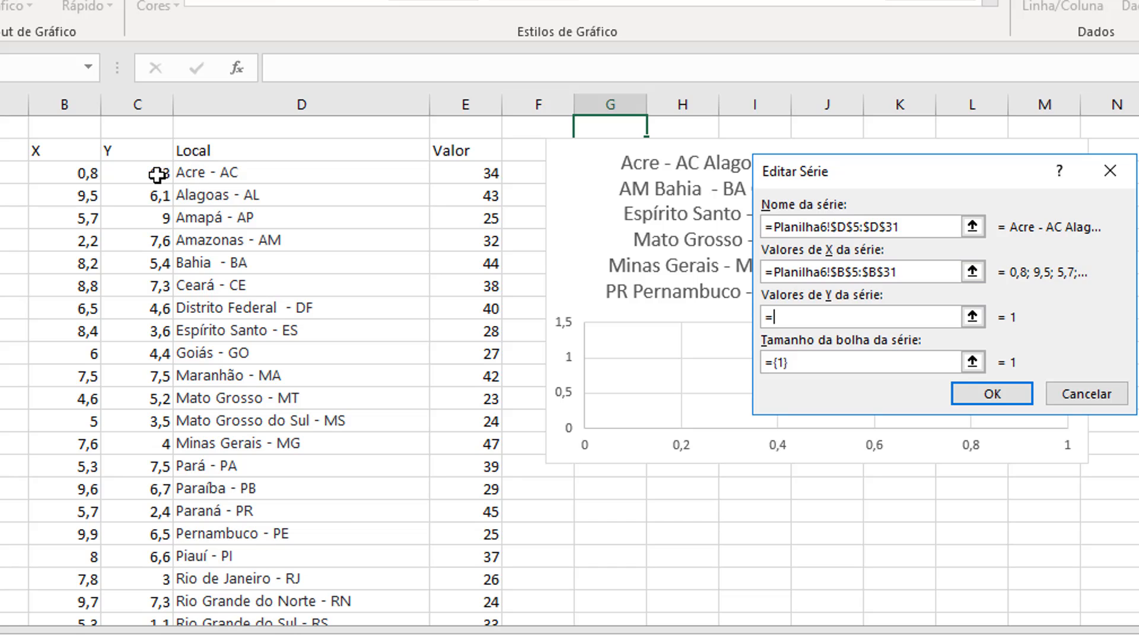
left_click_drag(158, 172, 168, 599)
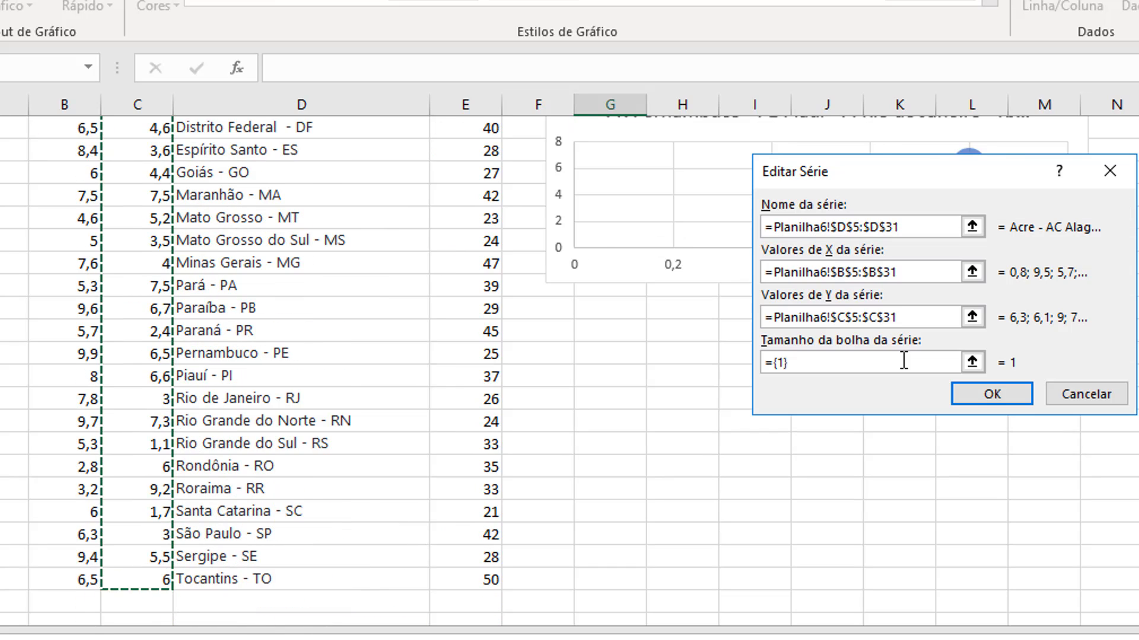
Step: Set the series bubble size to the Valor cells E5:E31 and accept the chart's data source
left_click(885, 368)
key("BackSpace")
key("BackSpace")
key("BackSpace")
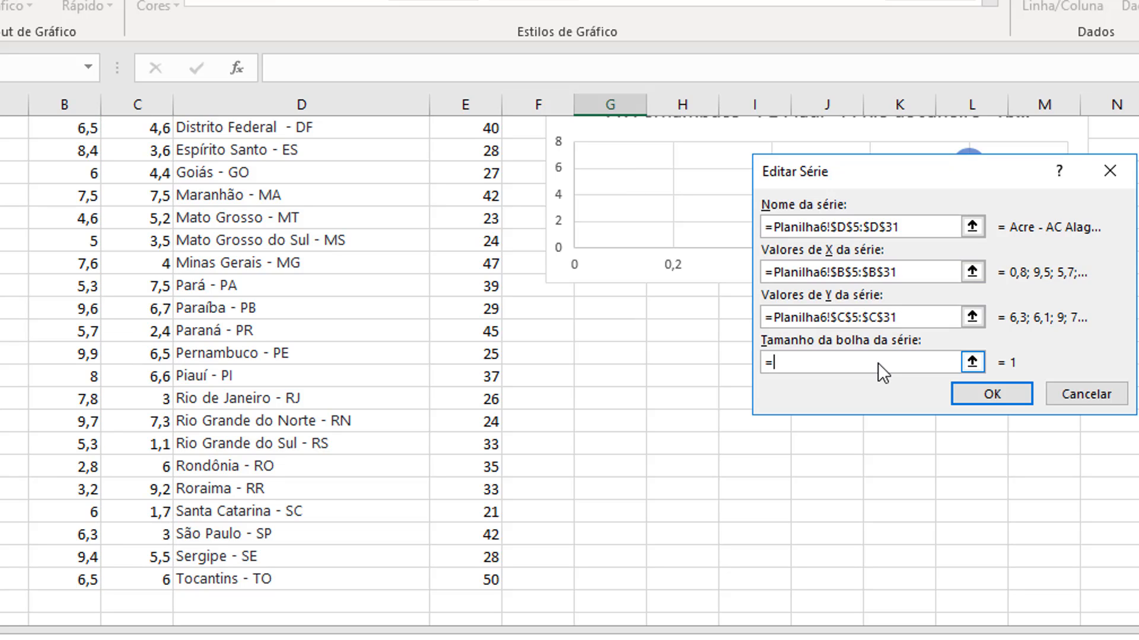
left_click_drag(490, 580, 446, 168)
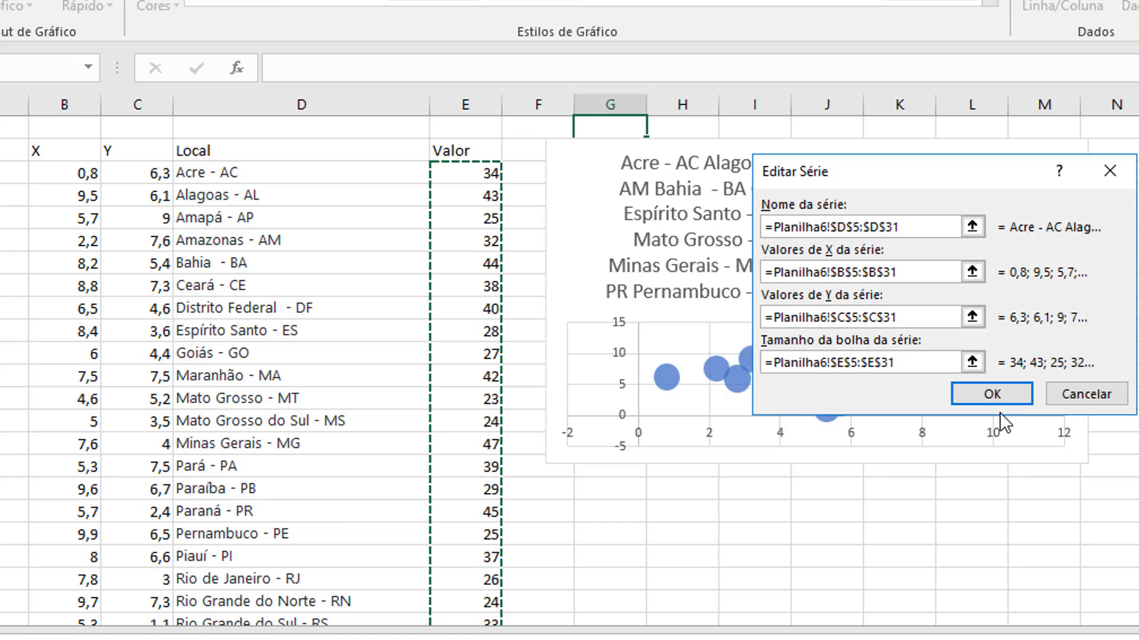
left_click(995, 396)
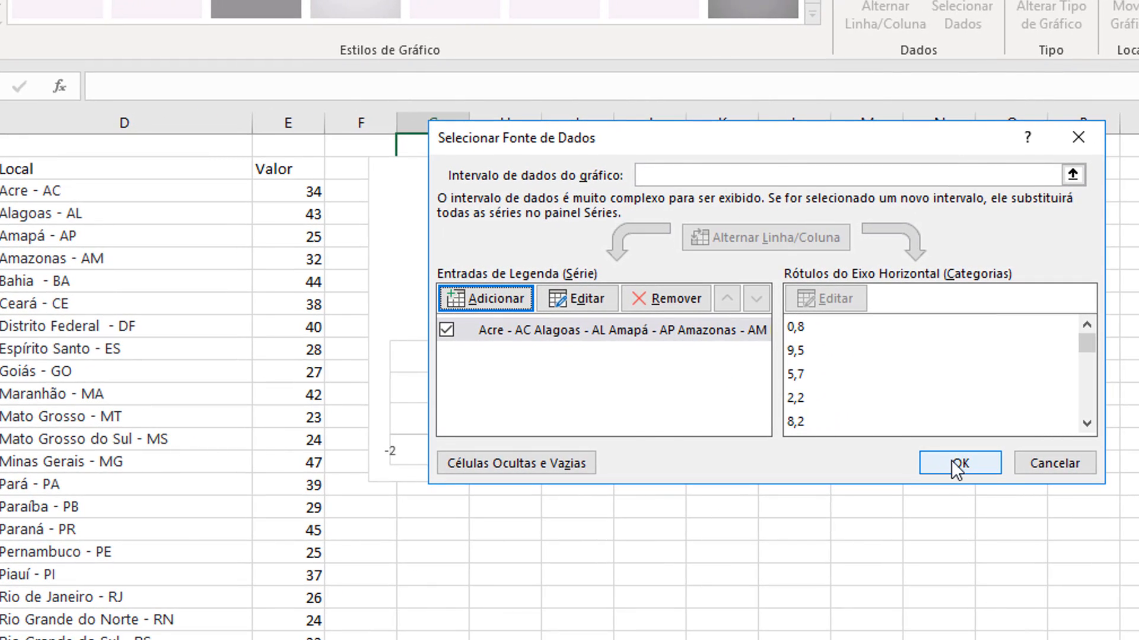
left_click(1062, 448)
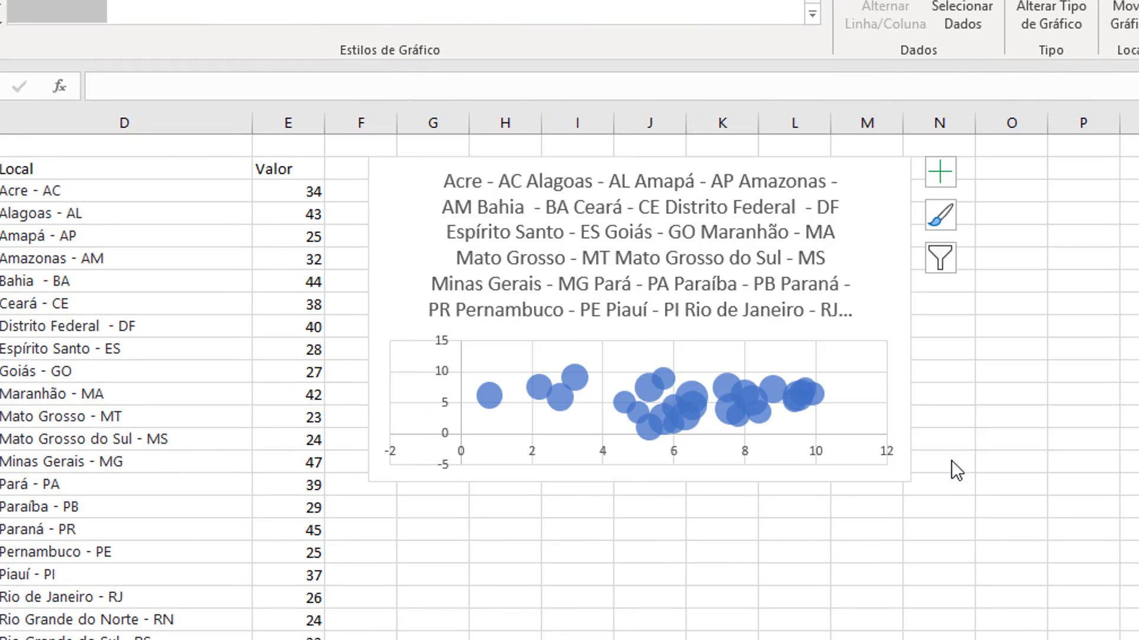
Step: Delete the chart title that lists the state names
left_click(611, 235)
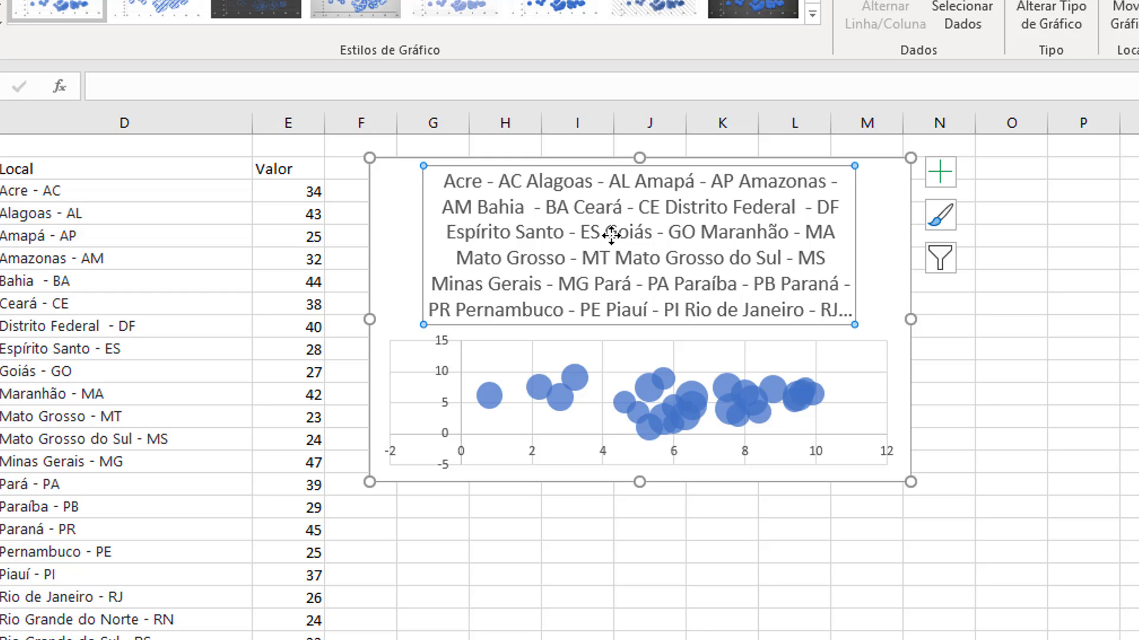
key("Delete")
Step: Set the minimum limit of the chart's vertical axis to 0
left_click(444, 487)
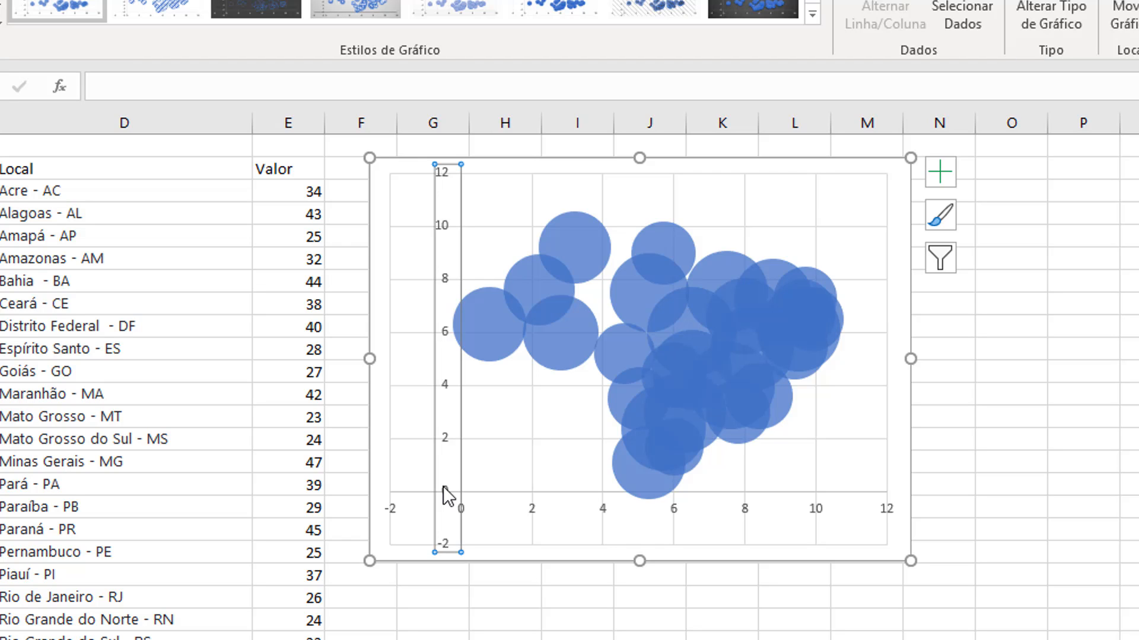
right_click(443, 486)
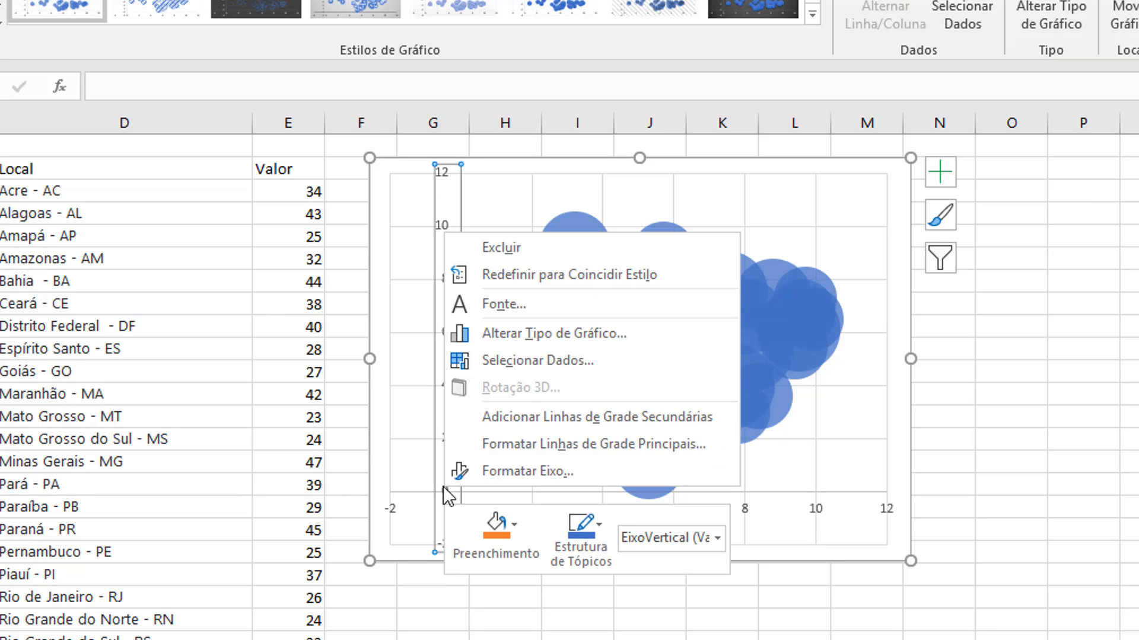
left_click(494, 472)
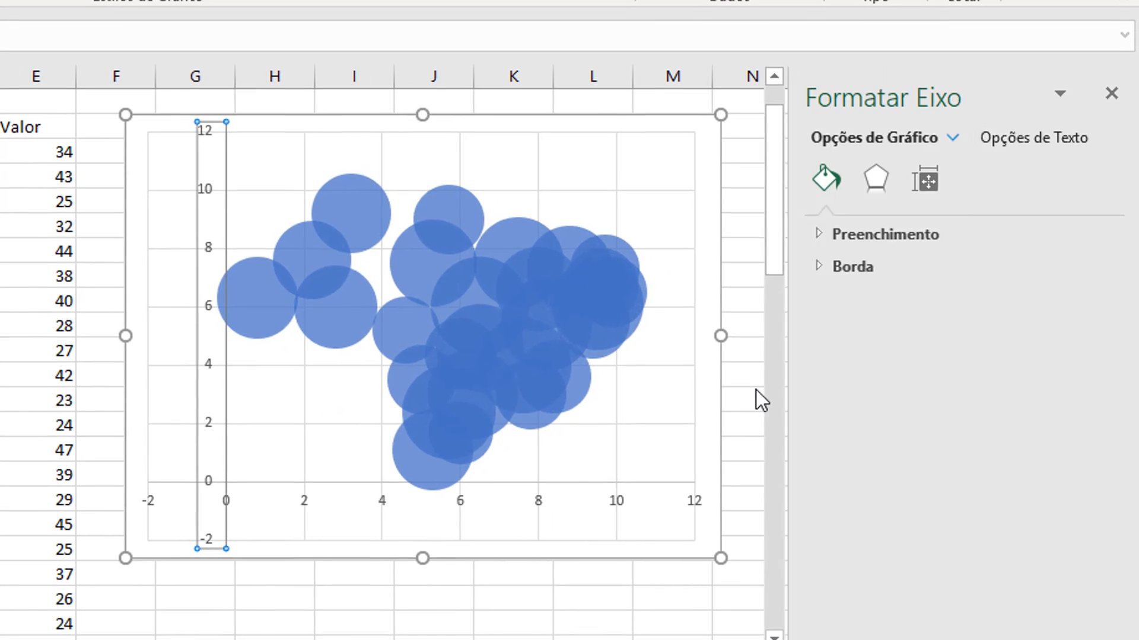
left_click(957, 289)
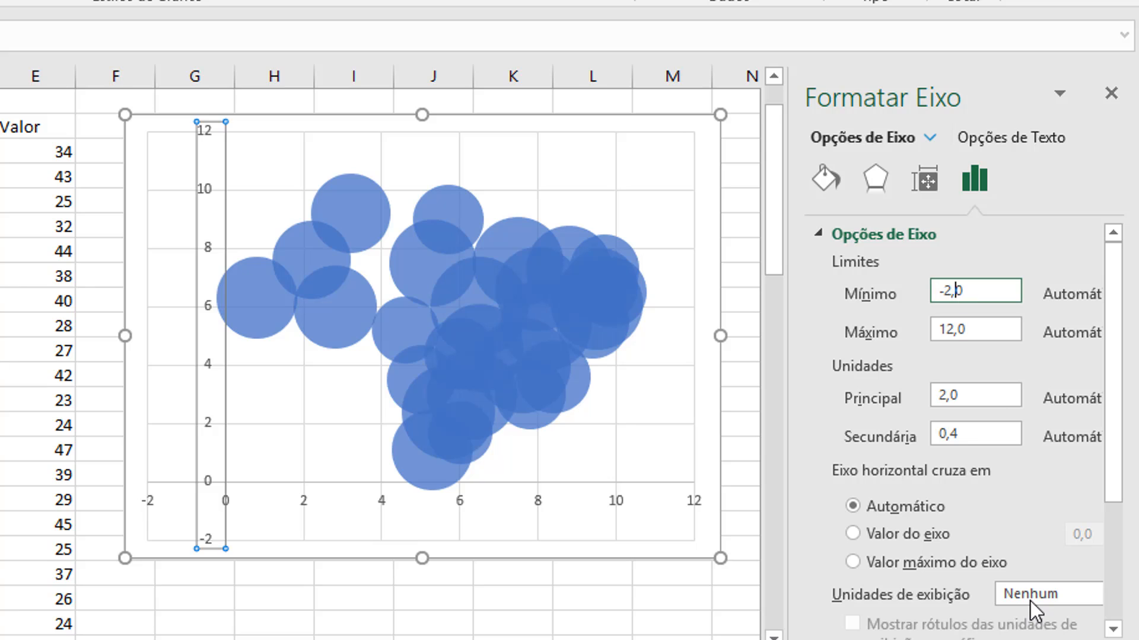
key("BackSpace")
key("BackSpace")
key("BackSpace")
key("Return")
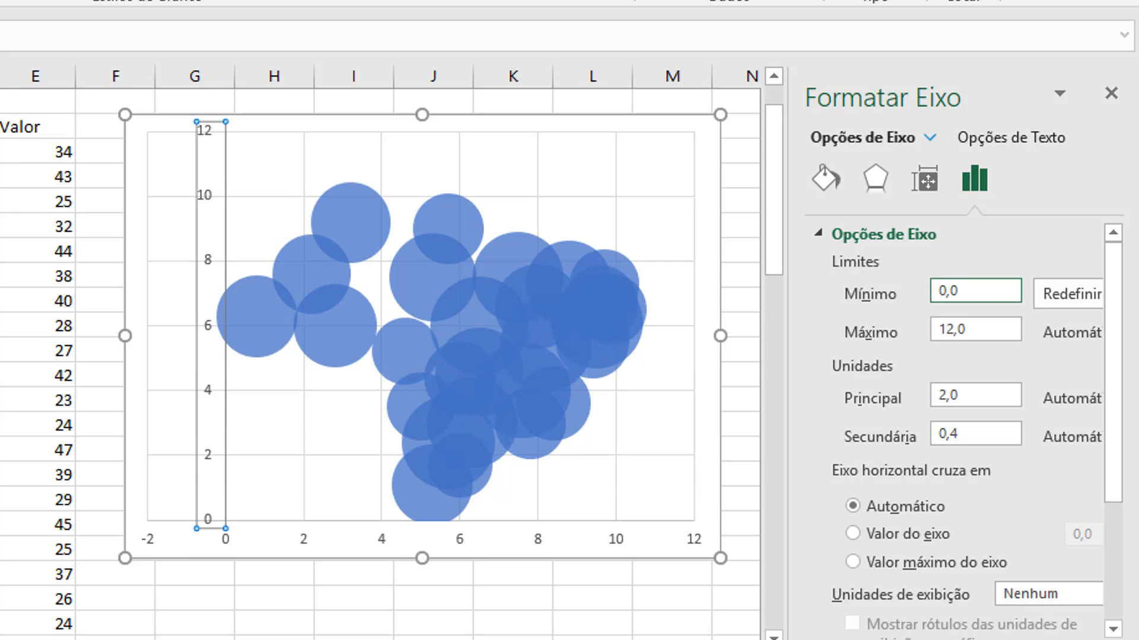
Step: Set the maximum limit of the vertical axis to 10
left_click(983, 326)
key("BackSpace")
key("BackSpace")
key("BackSpace")
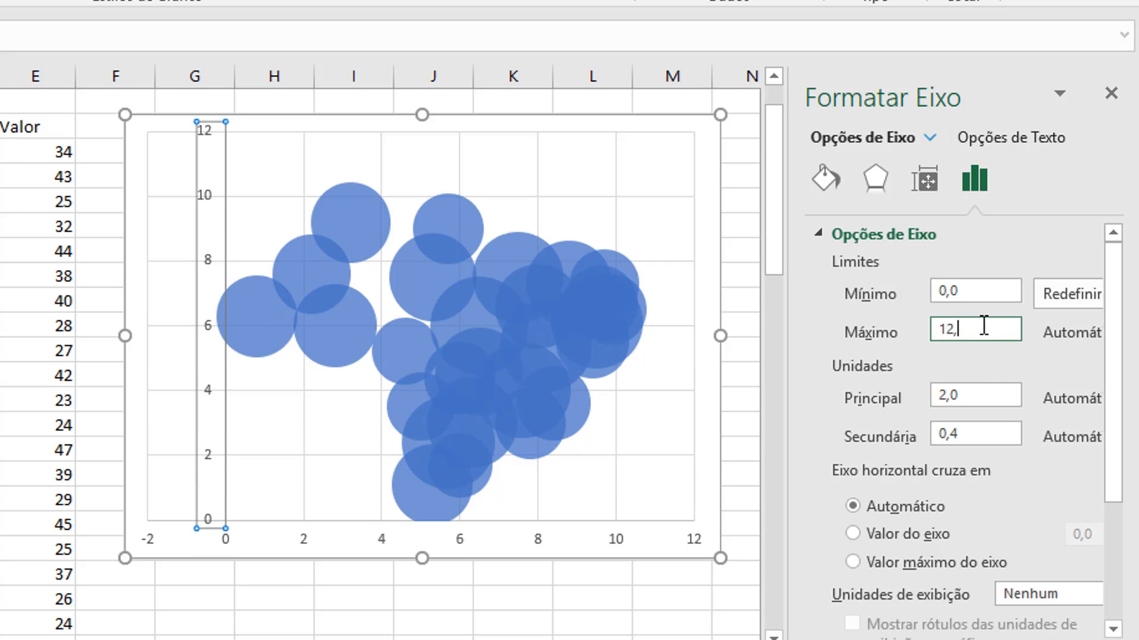
type("0")
key("Return")
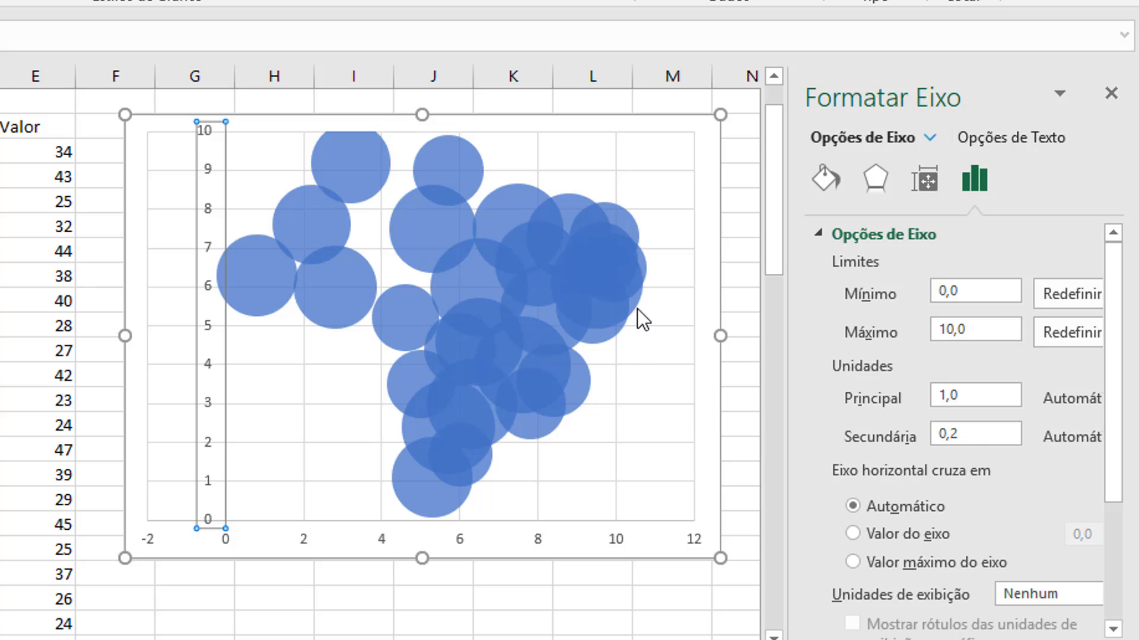
Step: Set the minimum limit of the chart's horizontal axis to 0
mouse_move(637, 308)
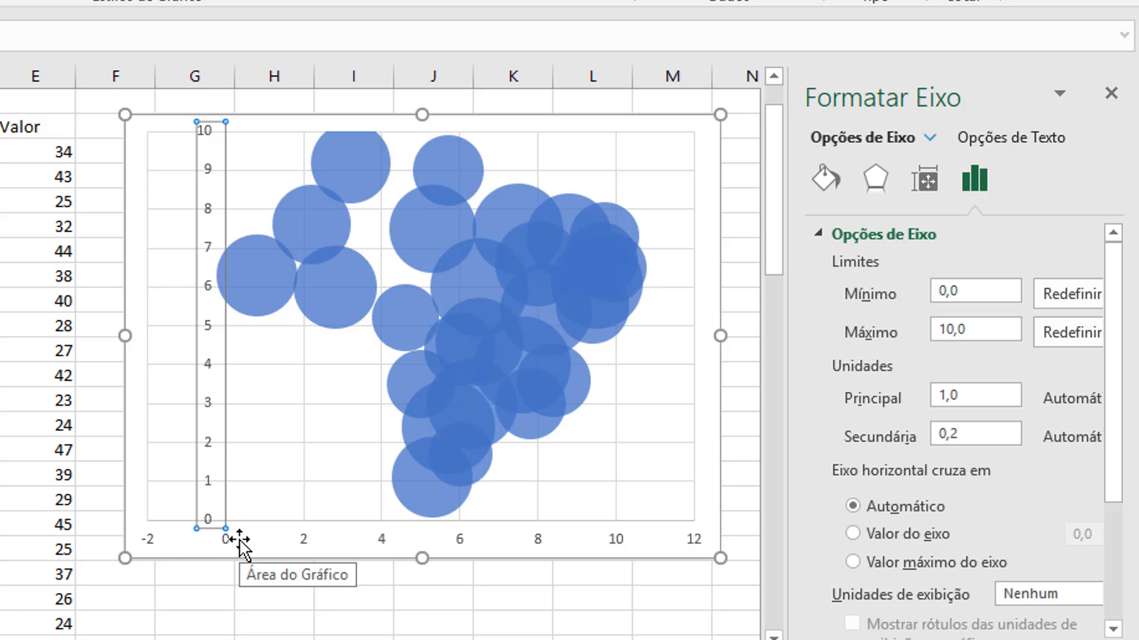
left_click(282, 541)
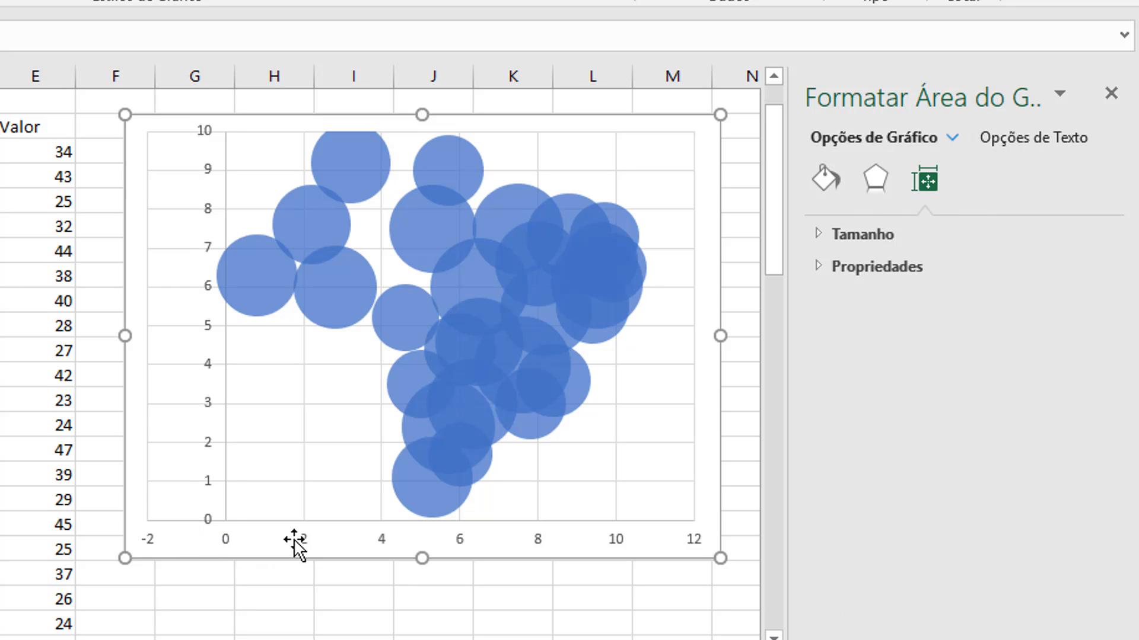
left_click(301, 538)
right_click(300, 538)
left_click(317, 528)
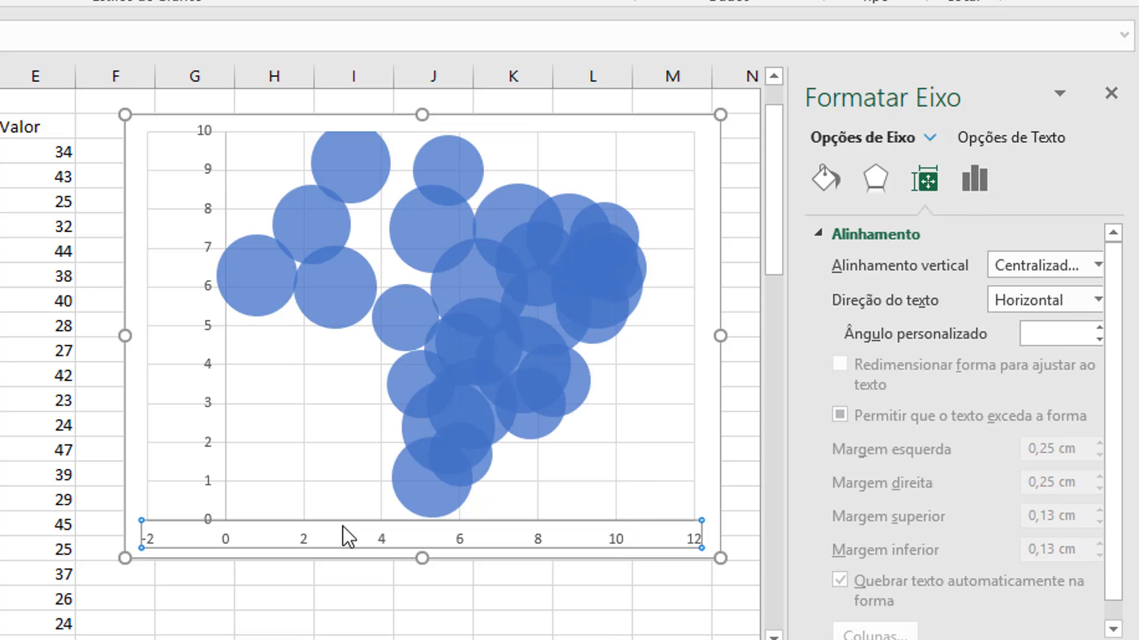
left_click(975, 292)
left_click_drag(975, 294, 849, 312)
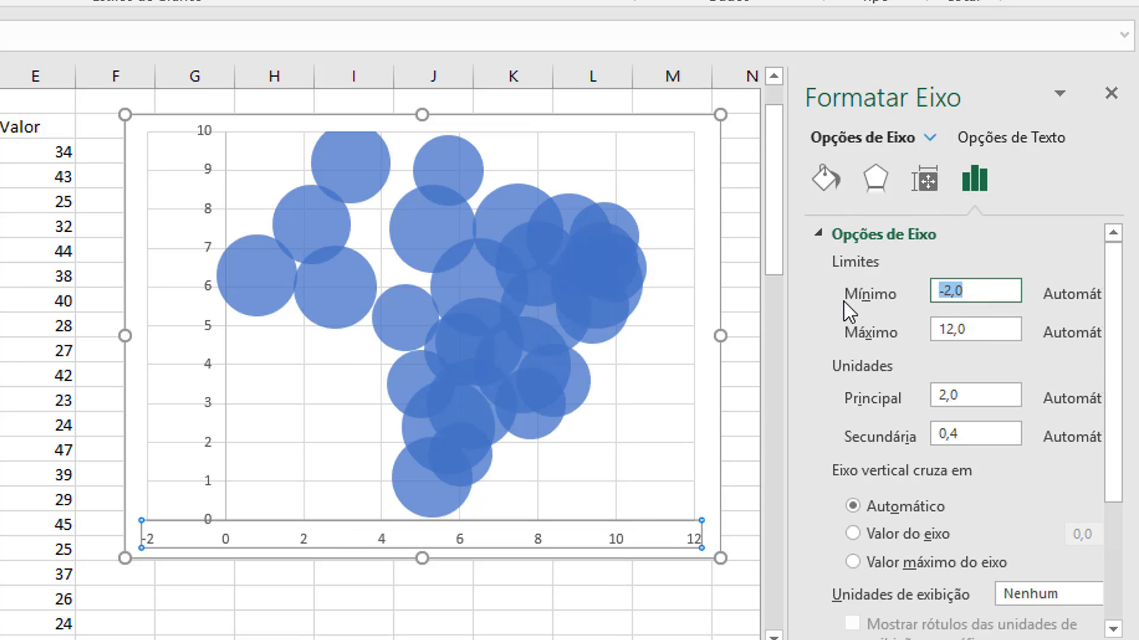
type("0")
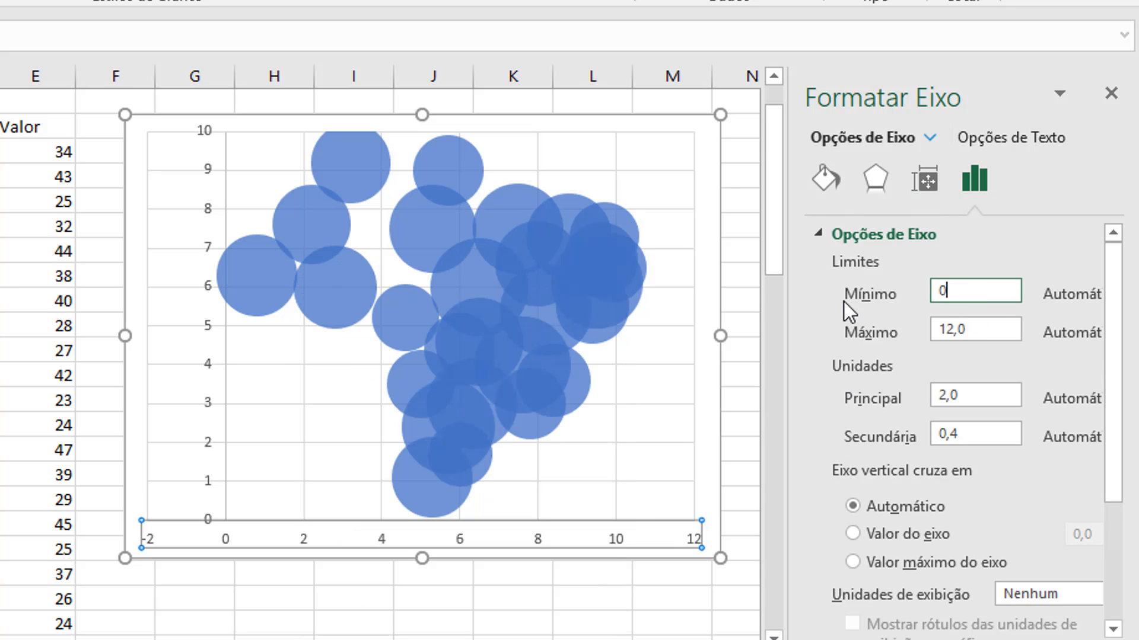
Step: Set the maximum limit of the horizontal axis to 10
left_click(966, 329)
left_click_drag(966, 329, 934, 328)
type("10")
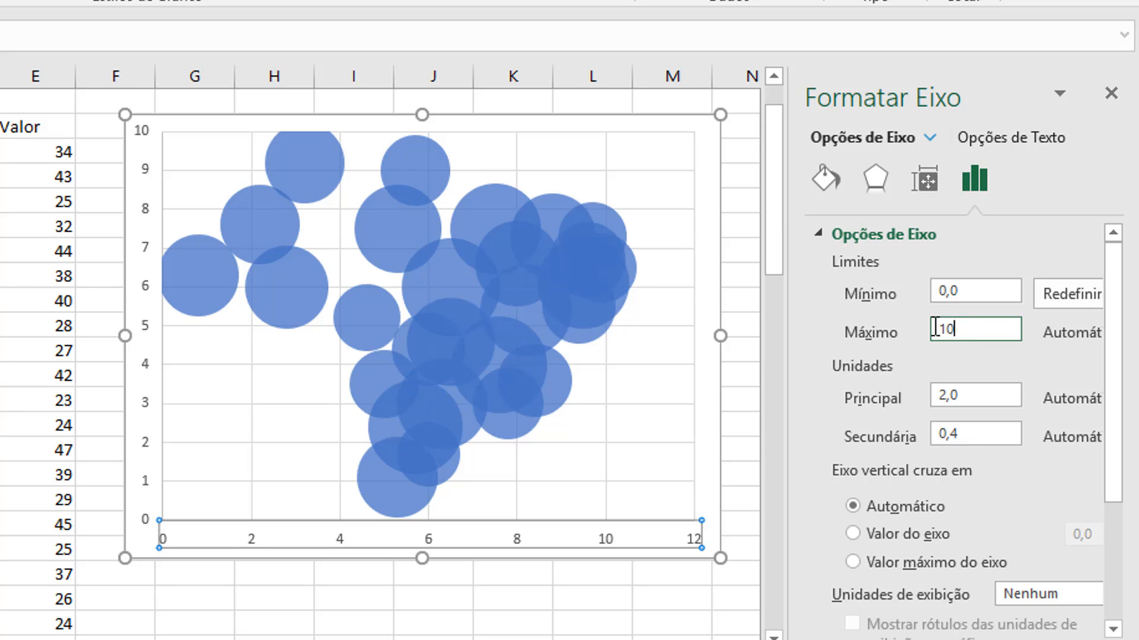
key("Return")
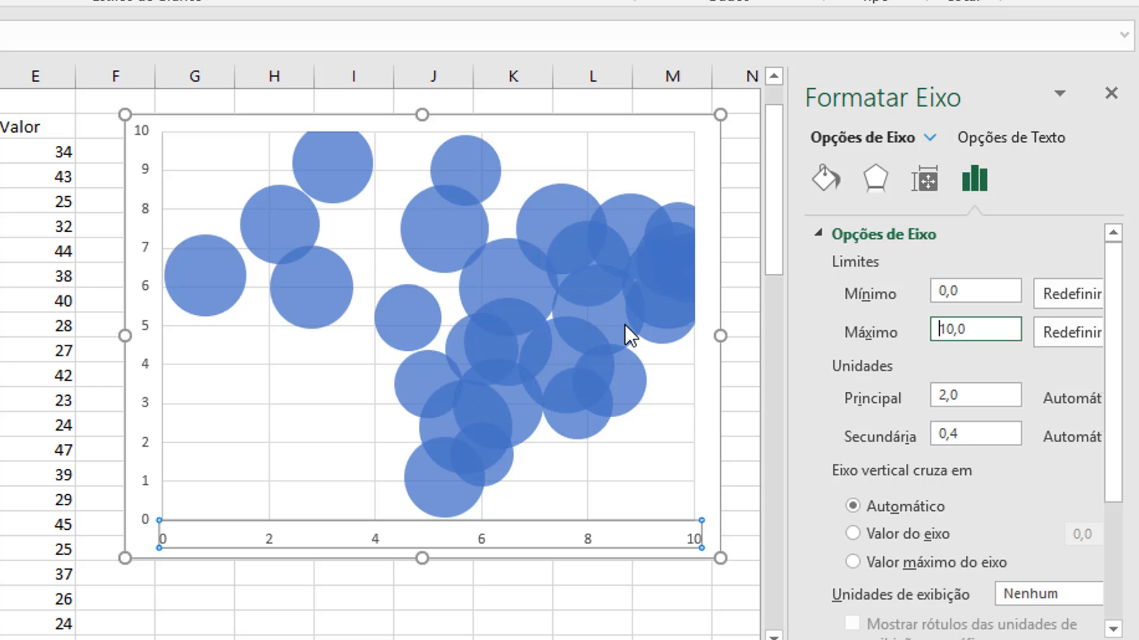
Step: Make the chart slightly taller and delete its horizontal and vertical gridlines
left_click_drag(428, 567, 427, 606)
mouse_move(541, 402)
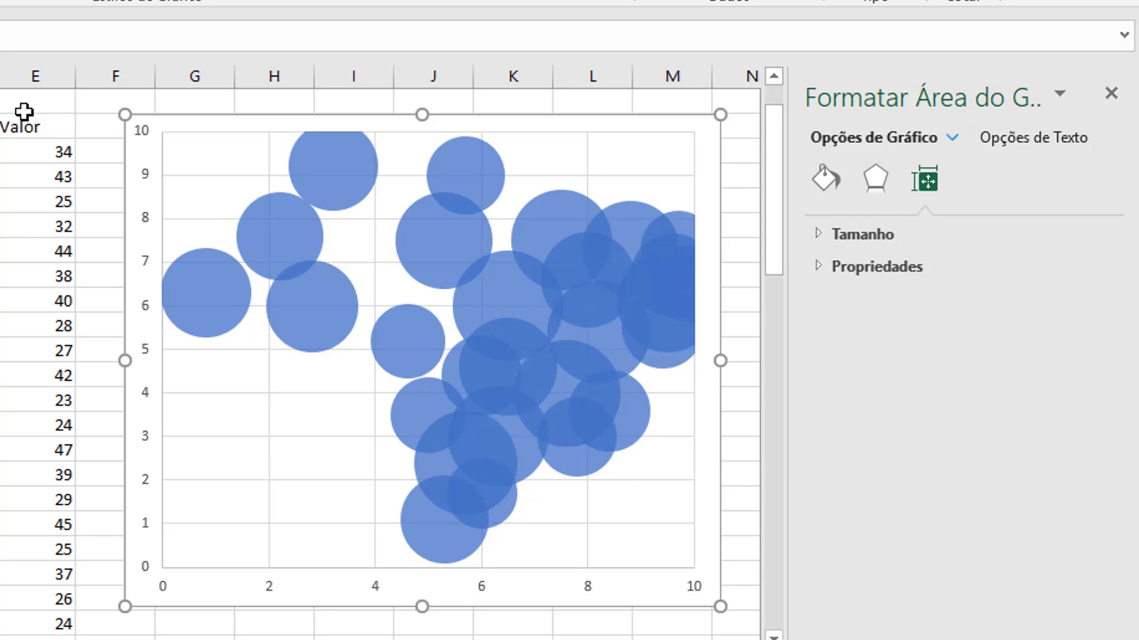
left_click(259, 395)
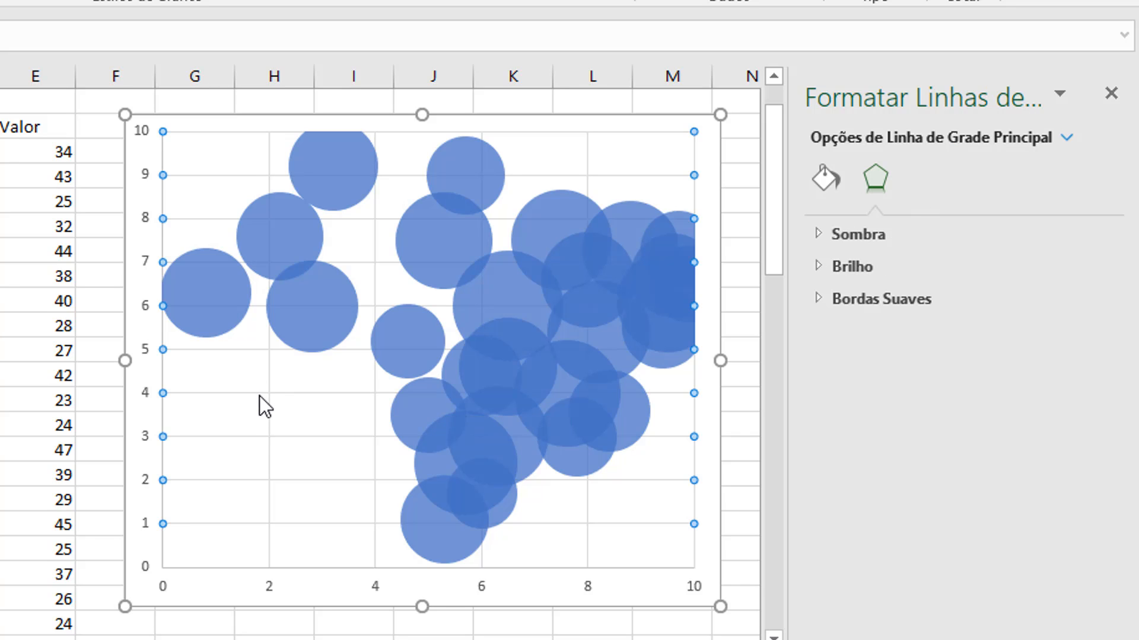
left_click(258, 397)
left_click(268, 389)
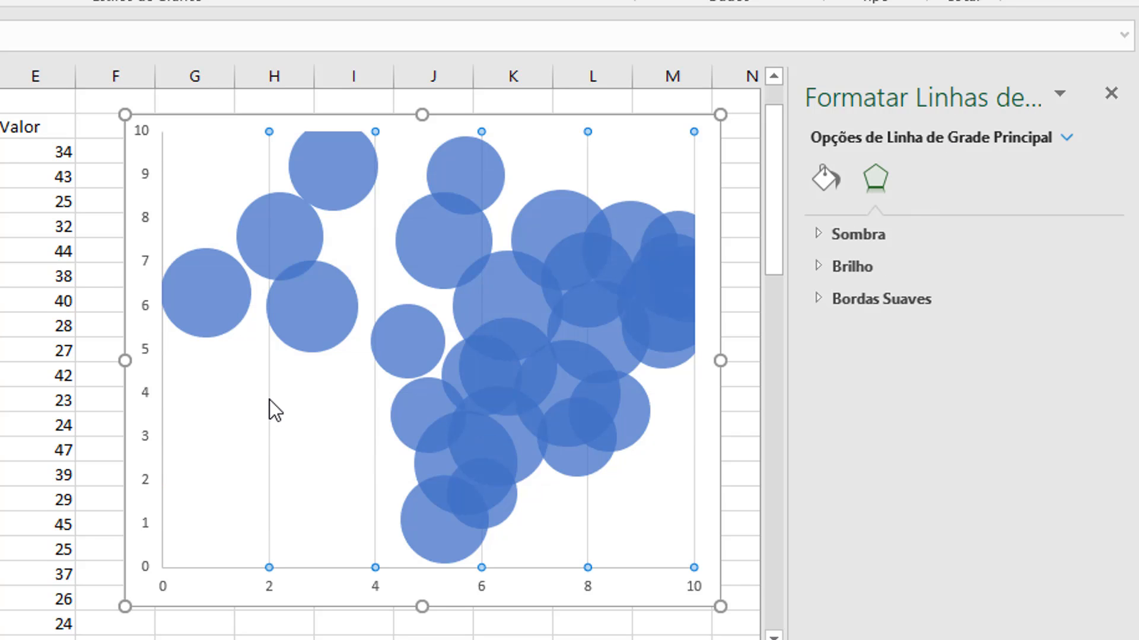
key("Escape")
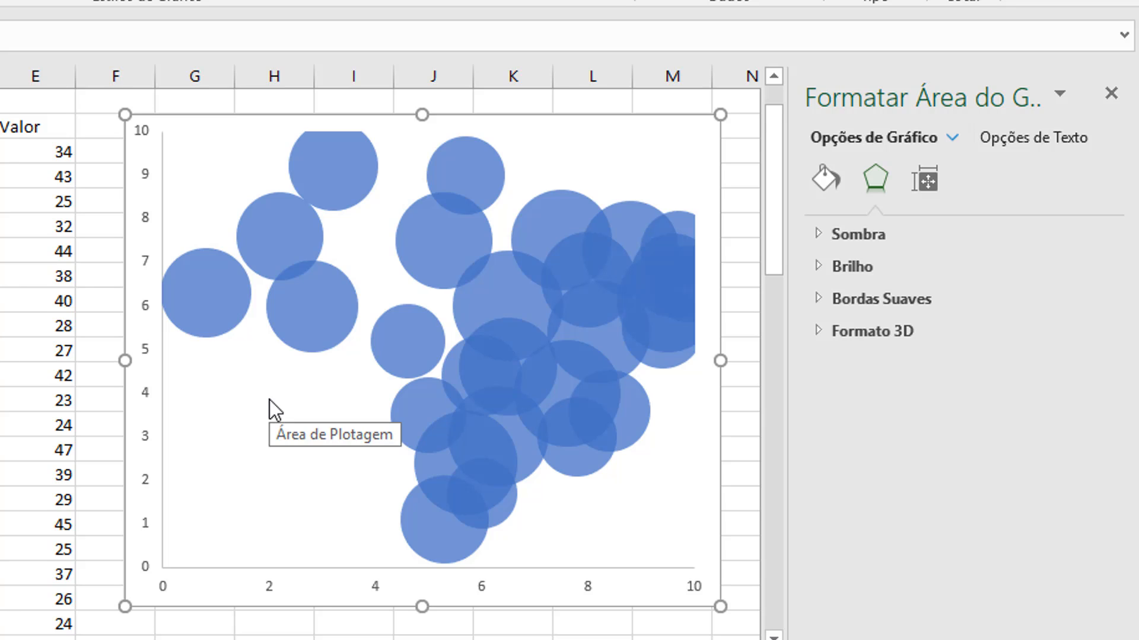
Step: Fill the chart's plot area with the picture Mapa.png from the Downloads folder
left_click(229, 409)
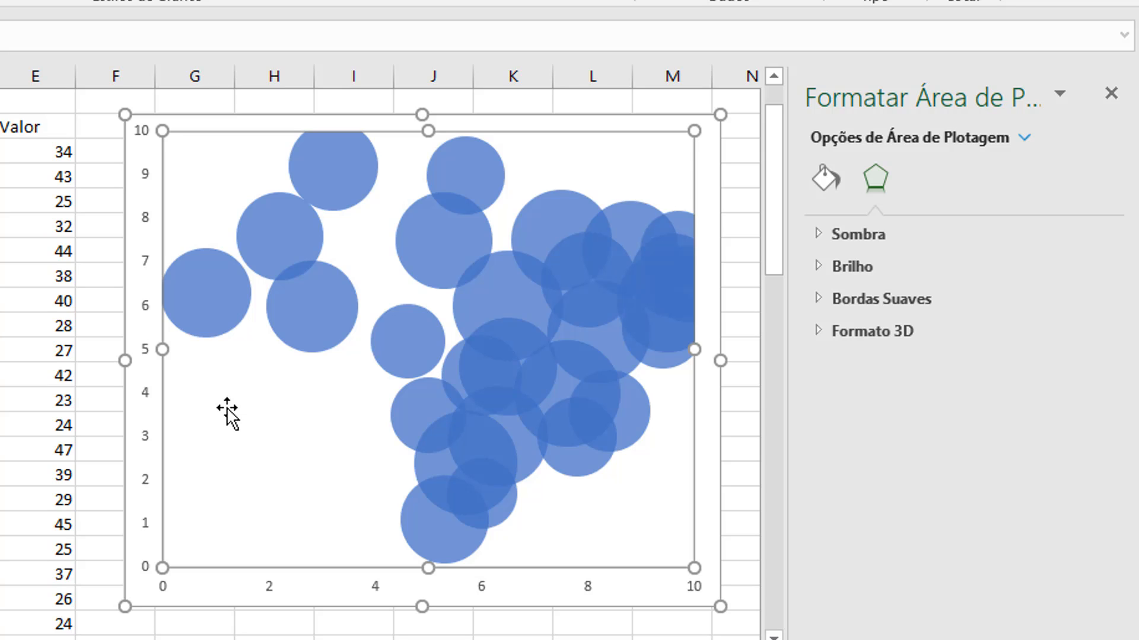
right_click(260, 412)
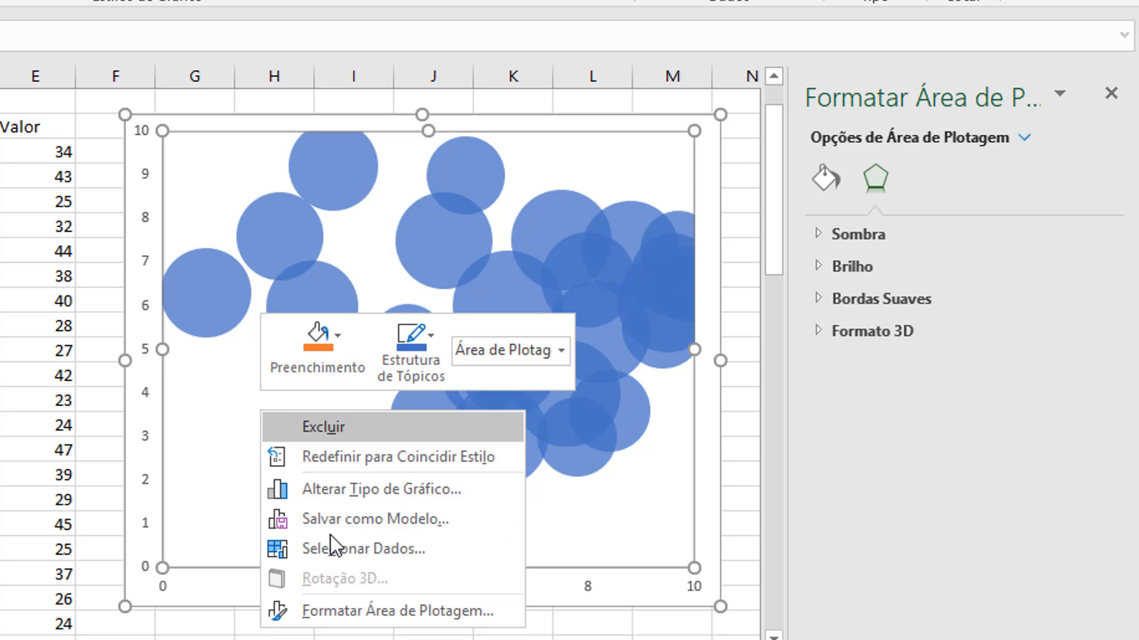
left_click(362, 614)
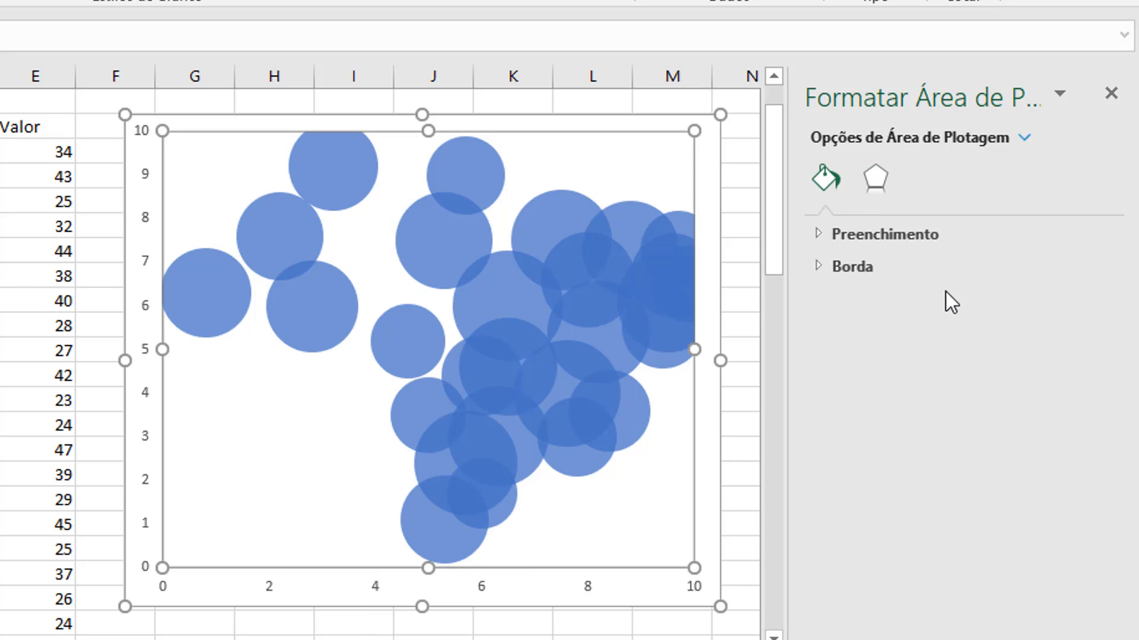
left_click(824, 233)
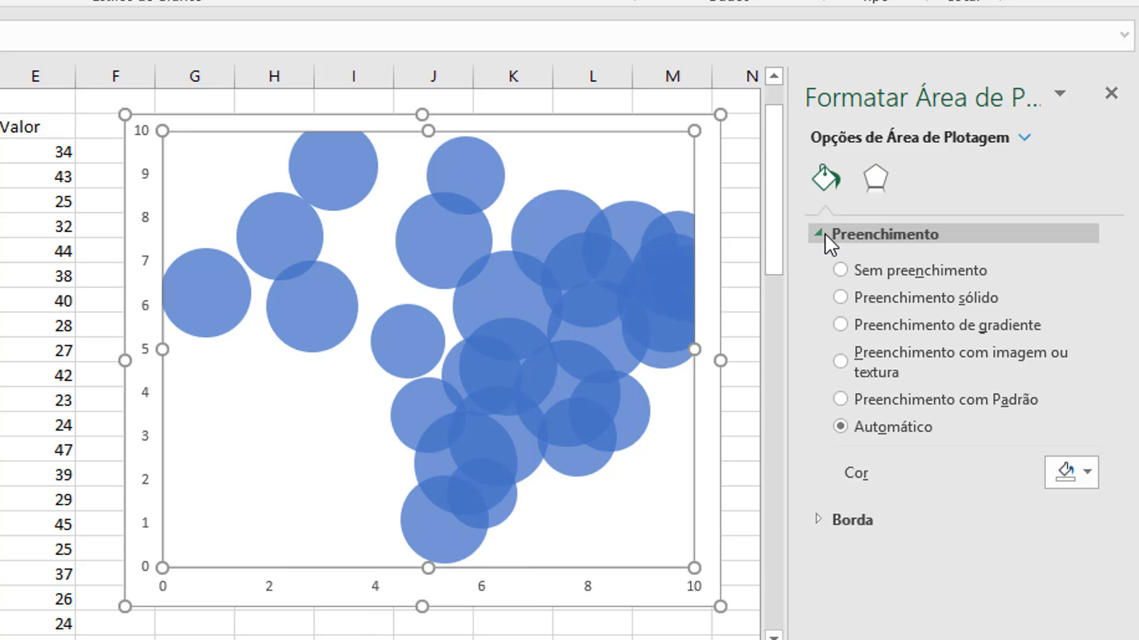
left_click(842, 361)
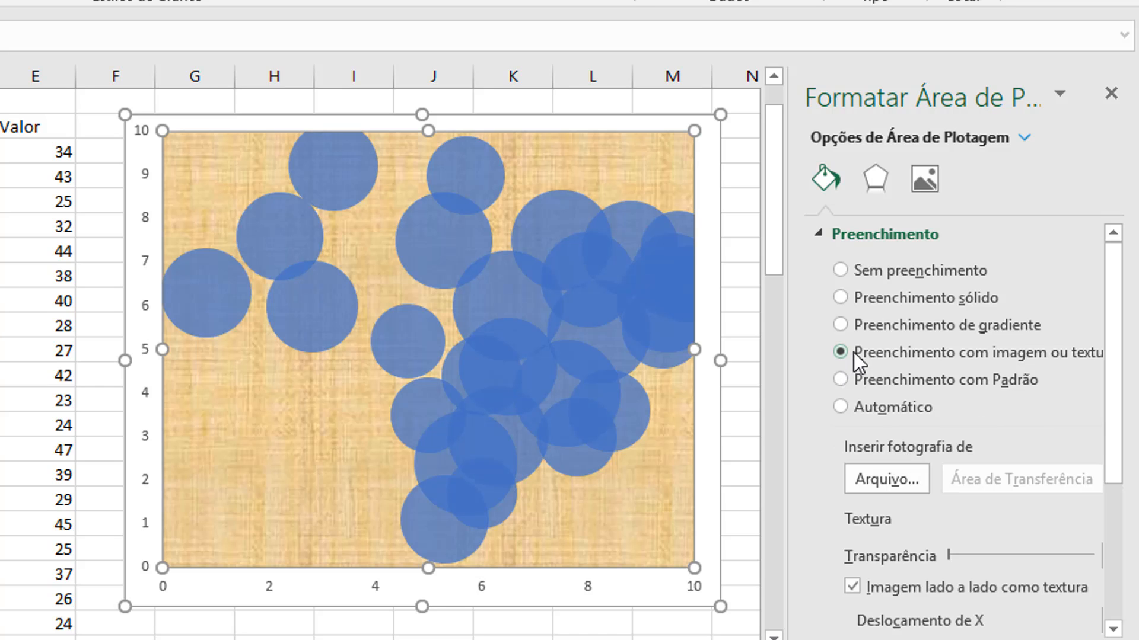
left_click(880, 476)
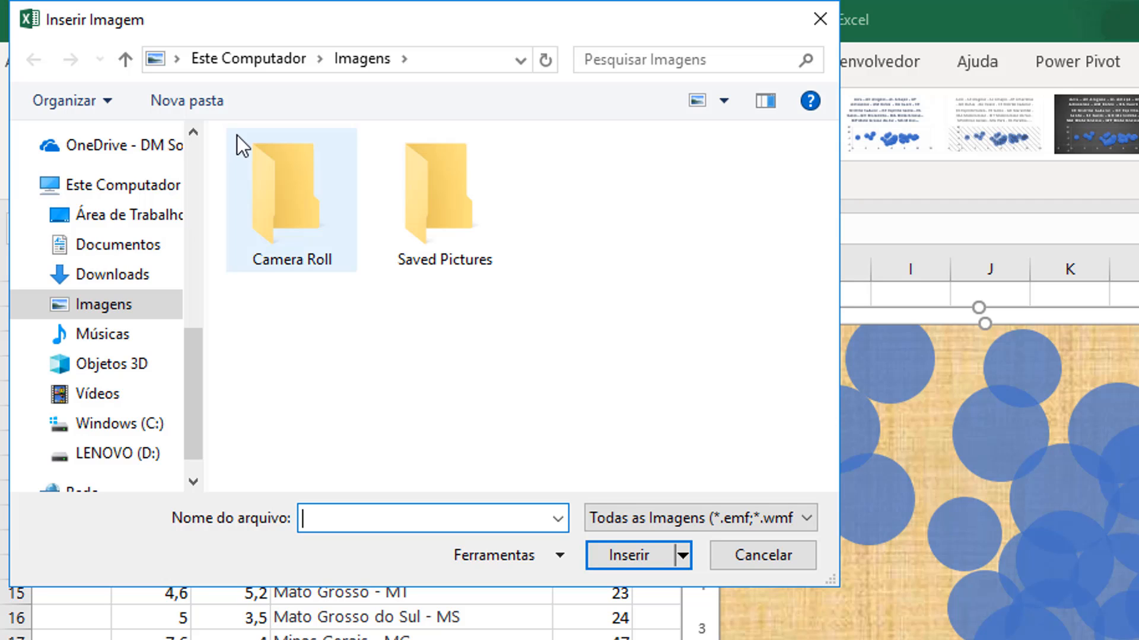
left_click(110, 272)
scroll(593, 356, "down", 3)
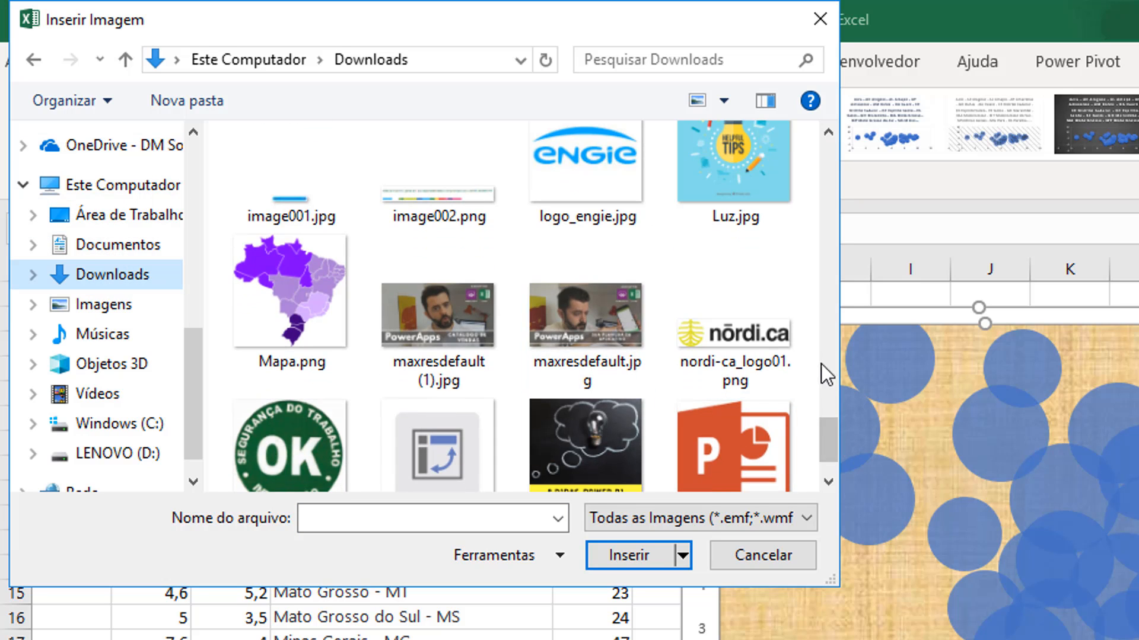
double_click(295, 289)
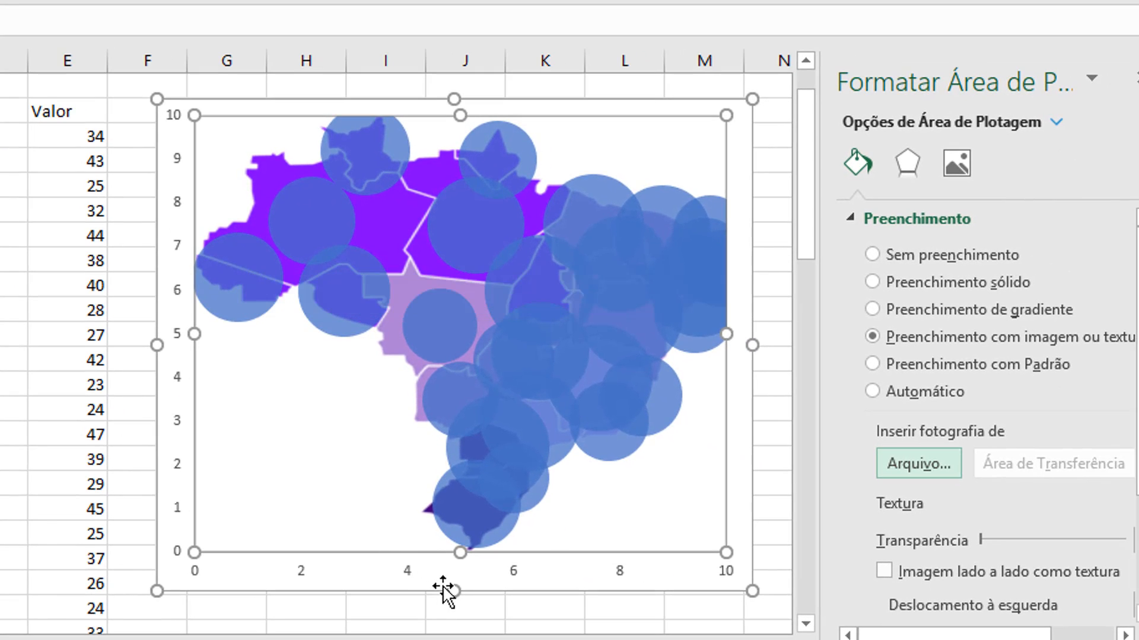
Step: Increase the chart's height further to improve the map's proportions, close the formatting pane and deselect the chart
left_click_drag(453, 593, 455, 612)
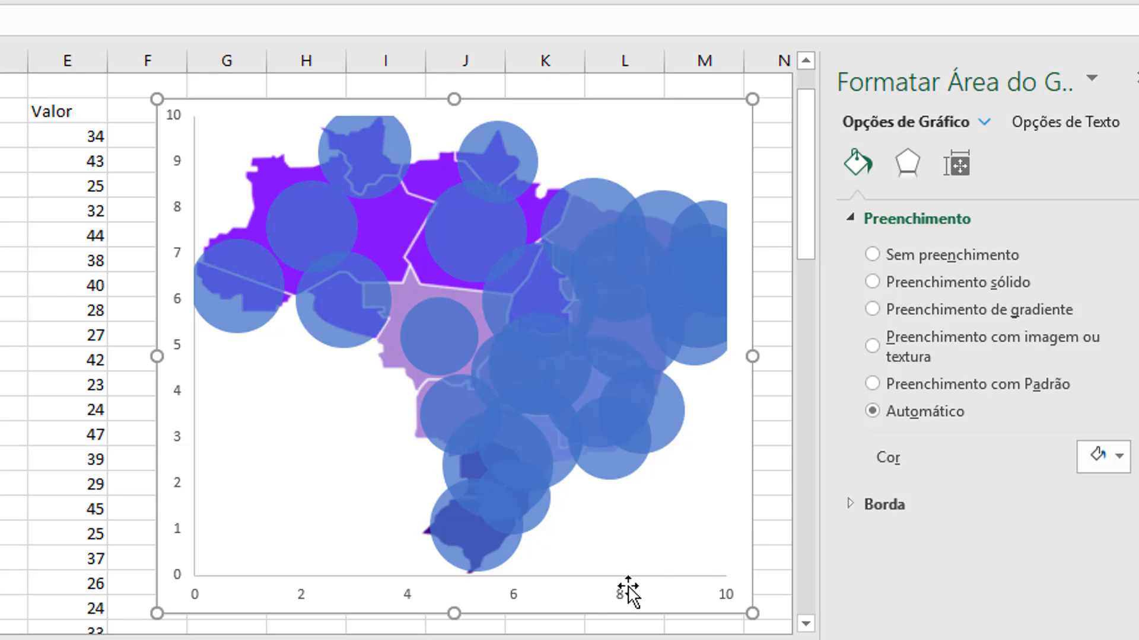
left_click_drag(453, 620, 461, 600)
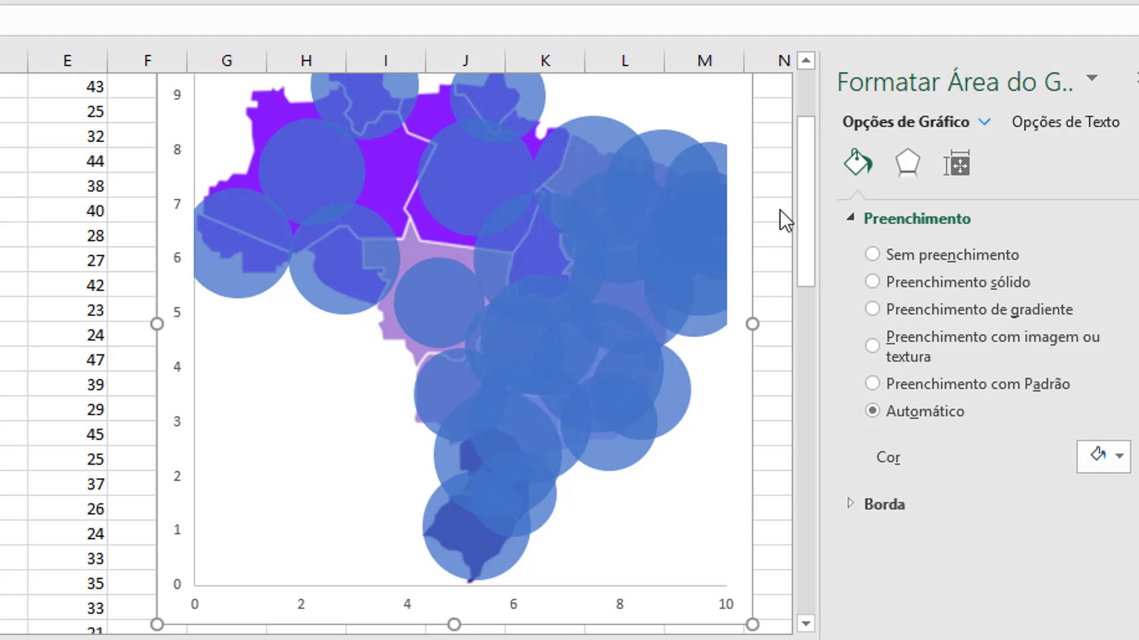
left_click(1131, 78)
left_click(788, 233)
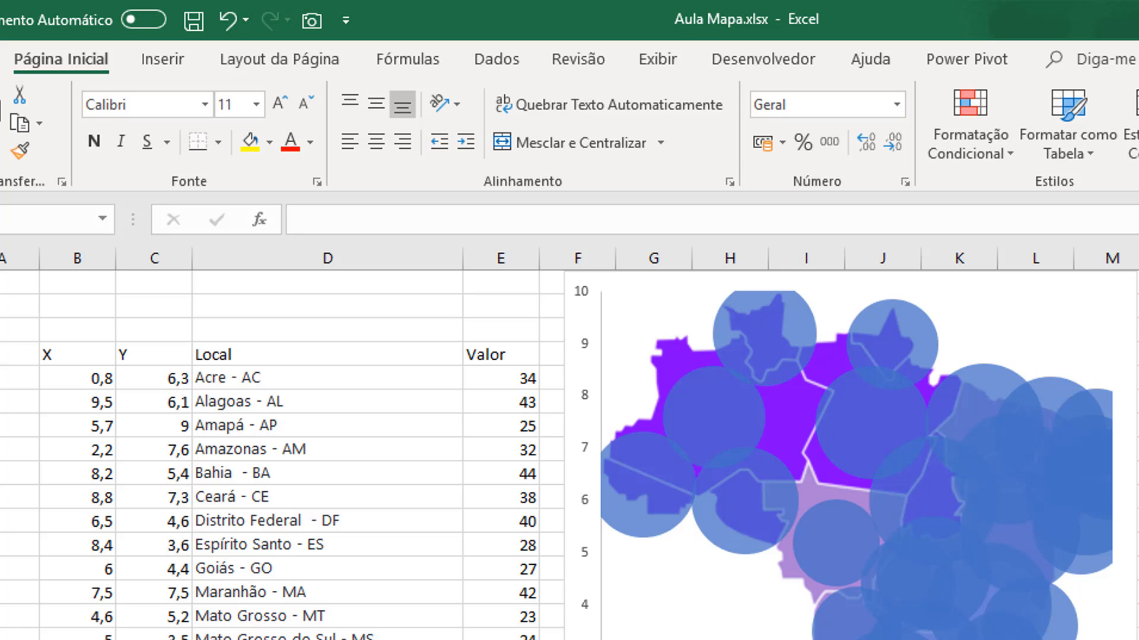
Step: Draw a small circle shape about 0.64 cm high and 0.61 cm wide in column O, beside the chart
left_click(155, 62)
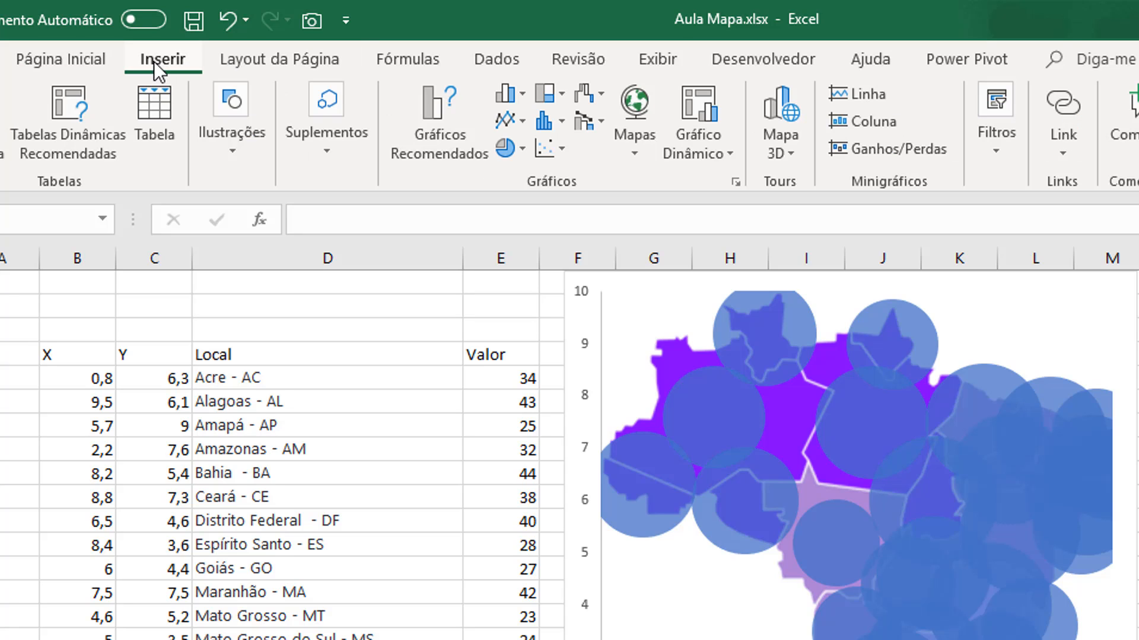
left_click(214, 144)
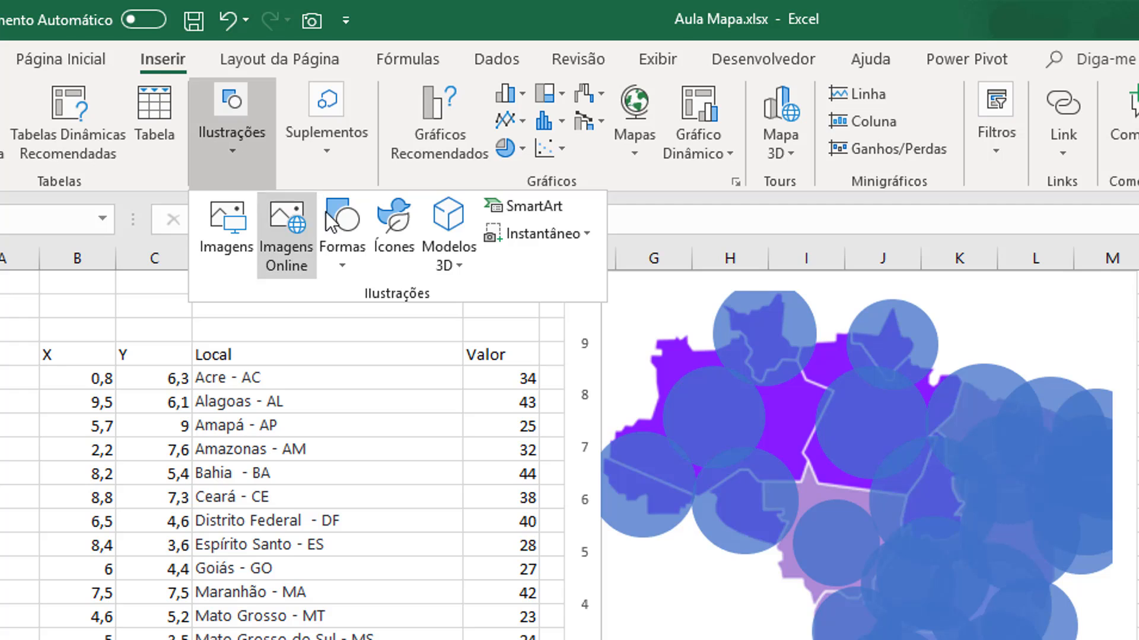
left_click(341, 234)
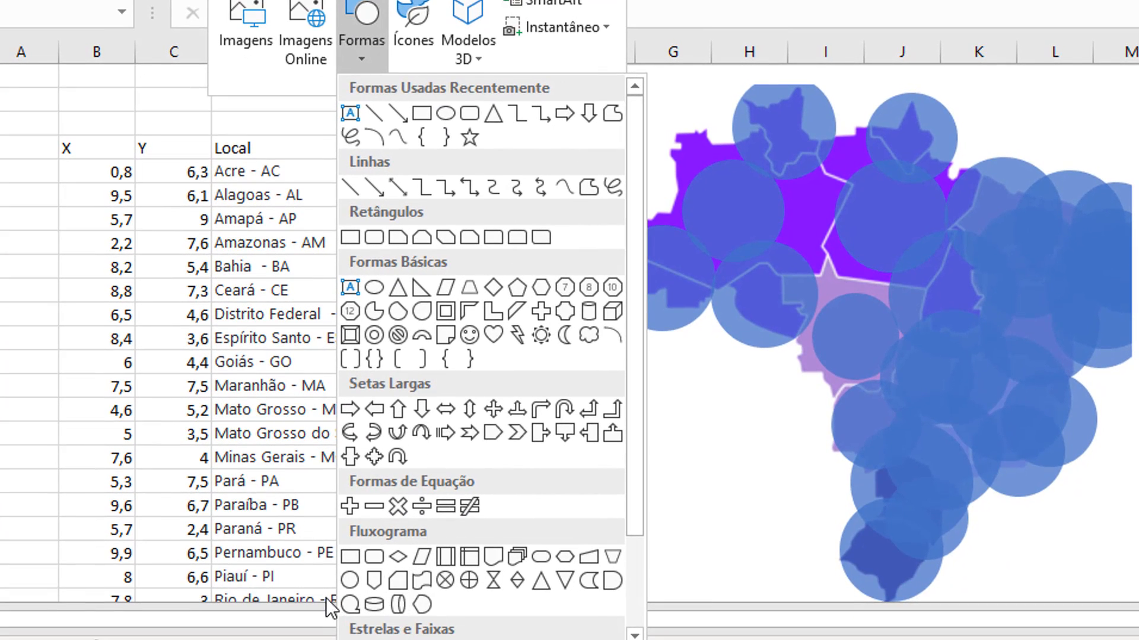
left_click(349, 580)
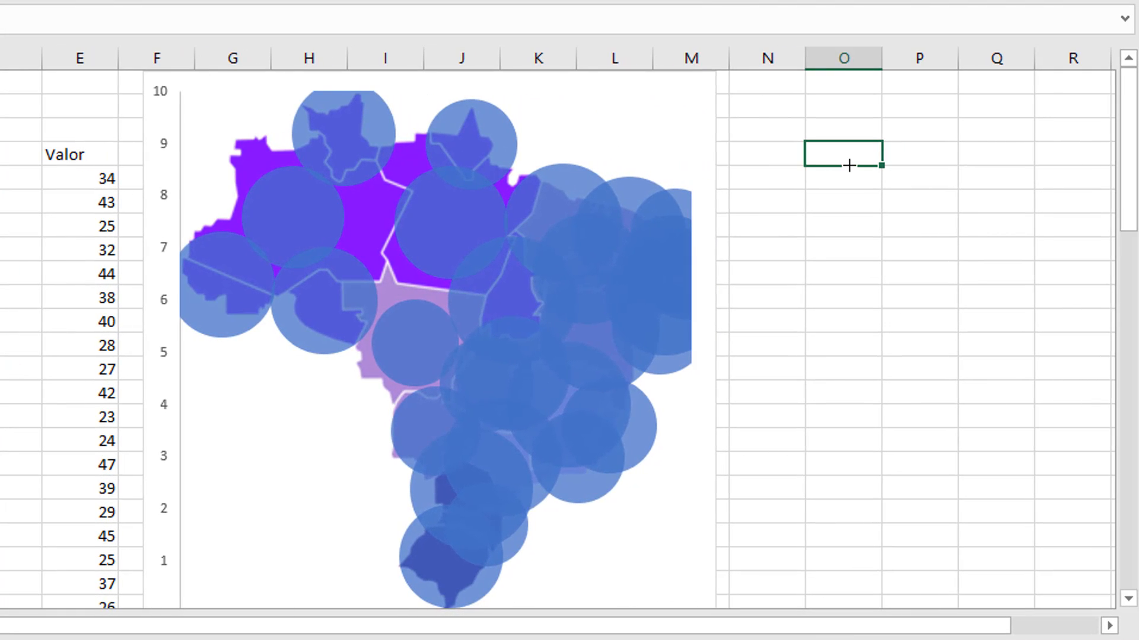
left_click_drag(848, 169, 873, 196)
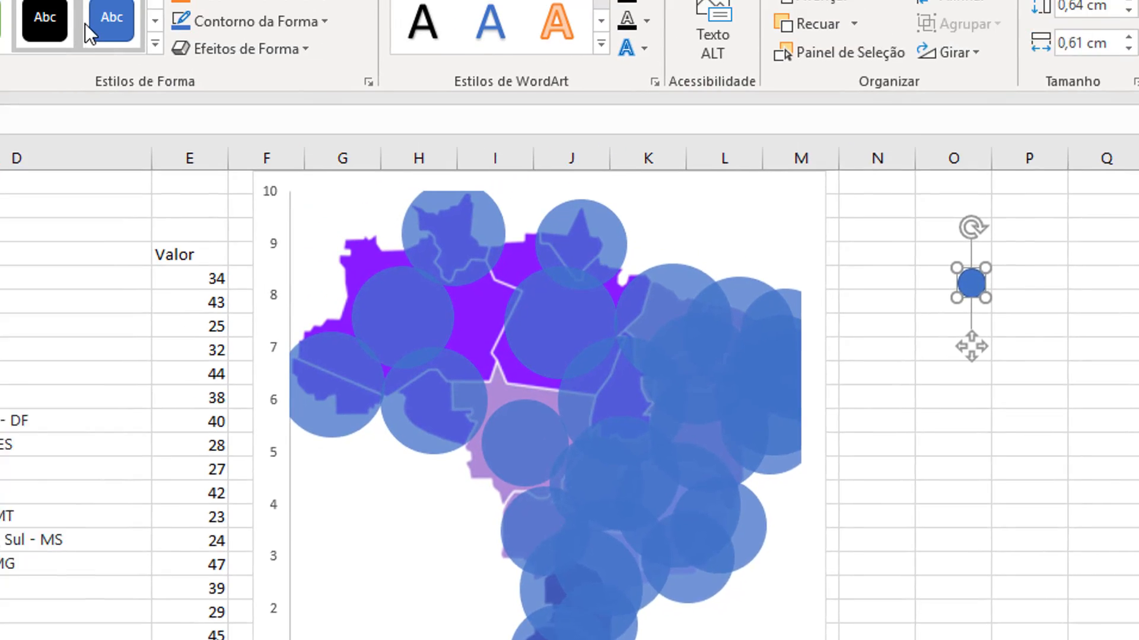
Step: Apply the semi-transparent orange theme style to the circle
left_click(155, 44)
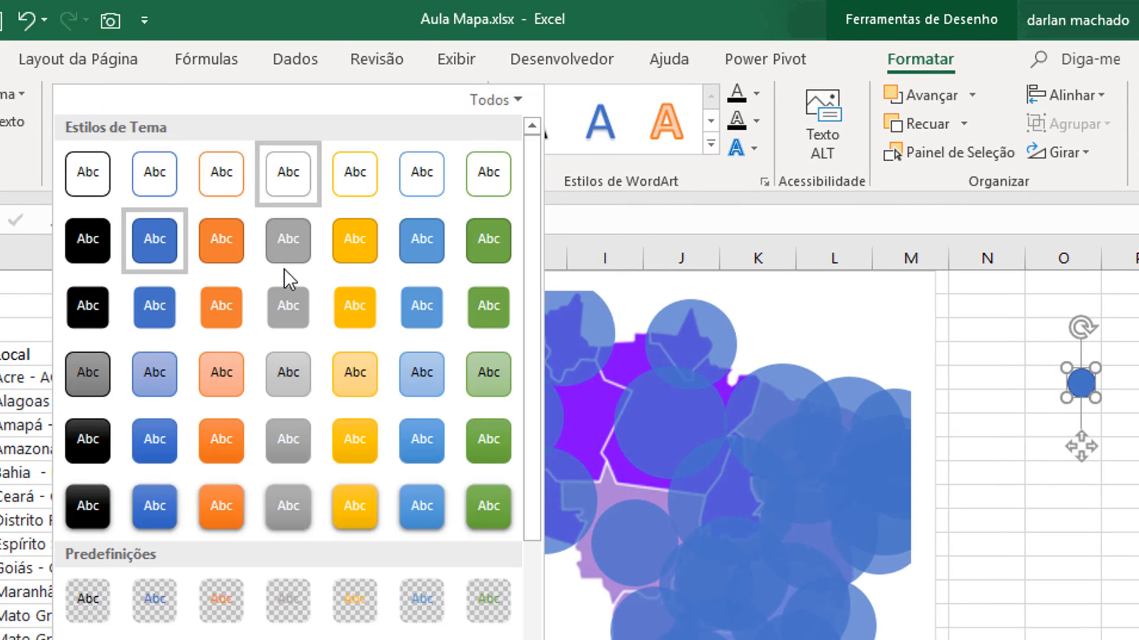
left_click(219, 381)
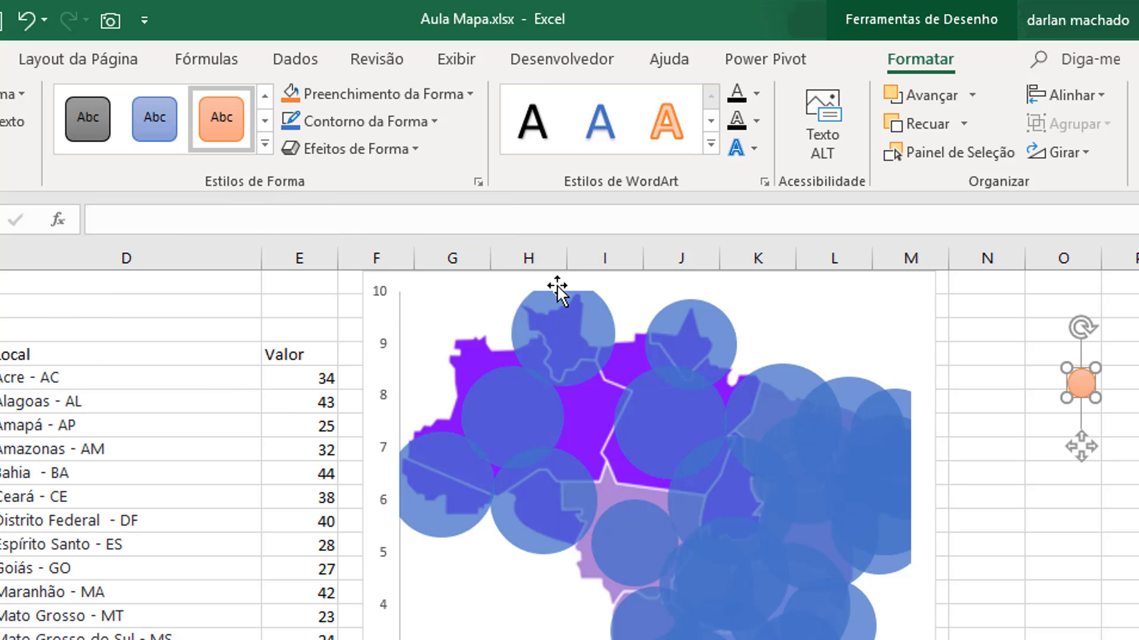
Step: Paste the orange circle onto the chart's bubble series to replace the bubbles, and undo the replacement
left_click(0, 59)
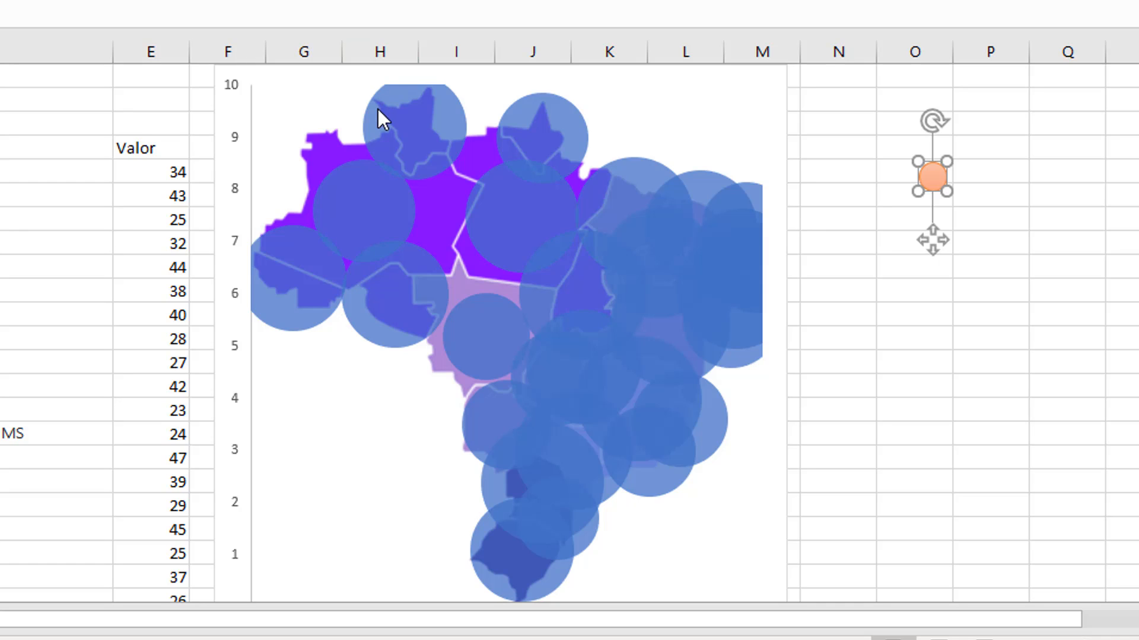
left_click(399, 122)
key("ctrl+v")
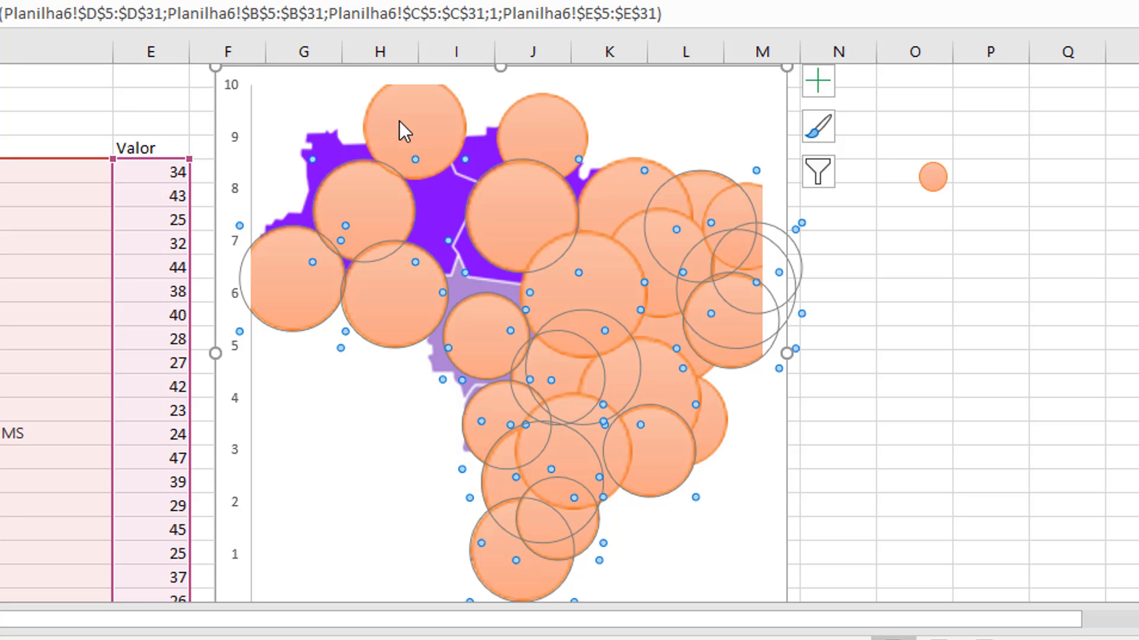
key("ctrl+z")
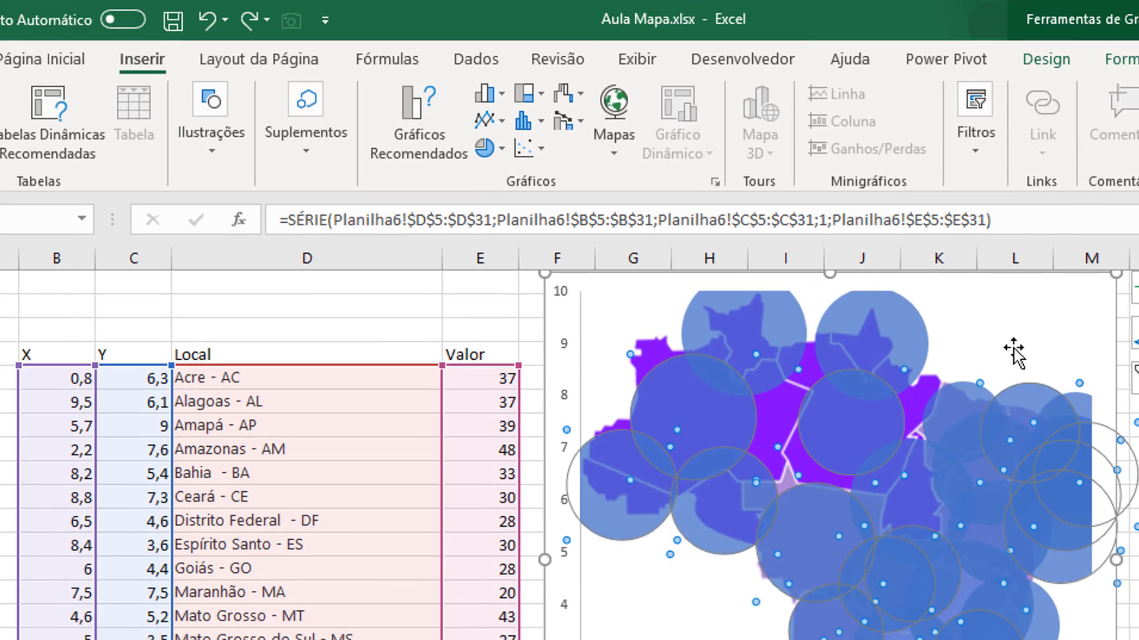
Step: Draw a larger circle about 2.28 cm high and 2.22 cm wide, centred over the small orange circle in column O
left_click(1132, 504)
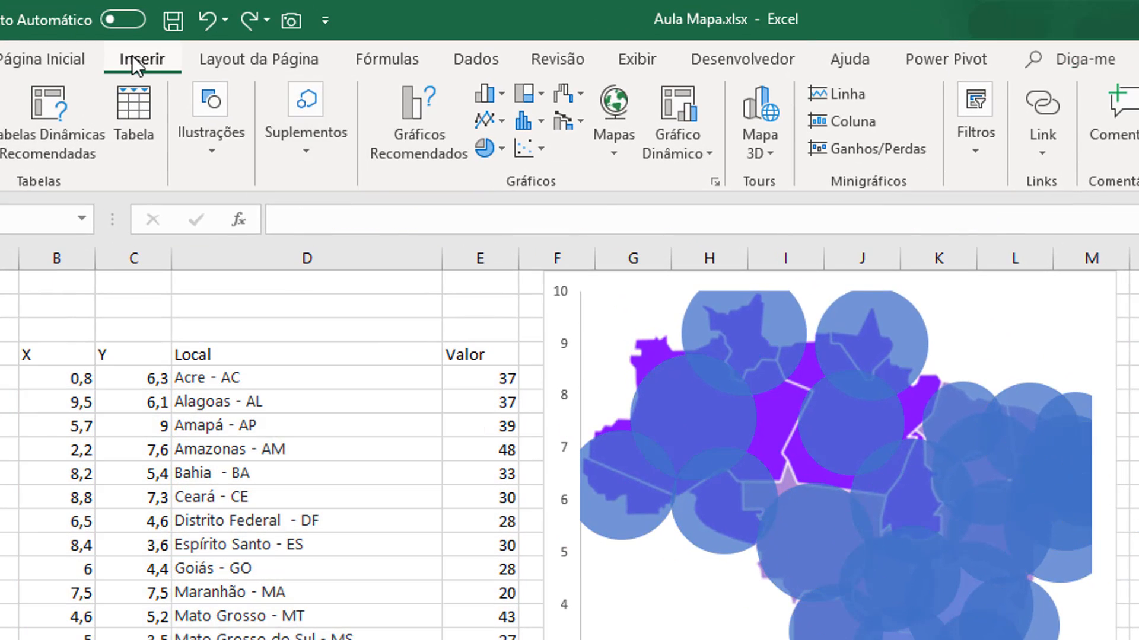
left_click(208, 145)
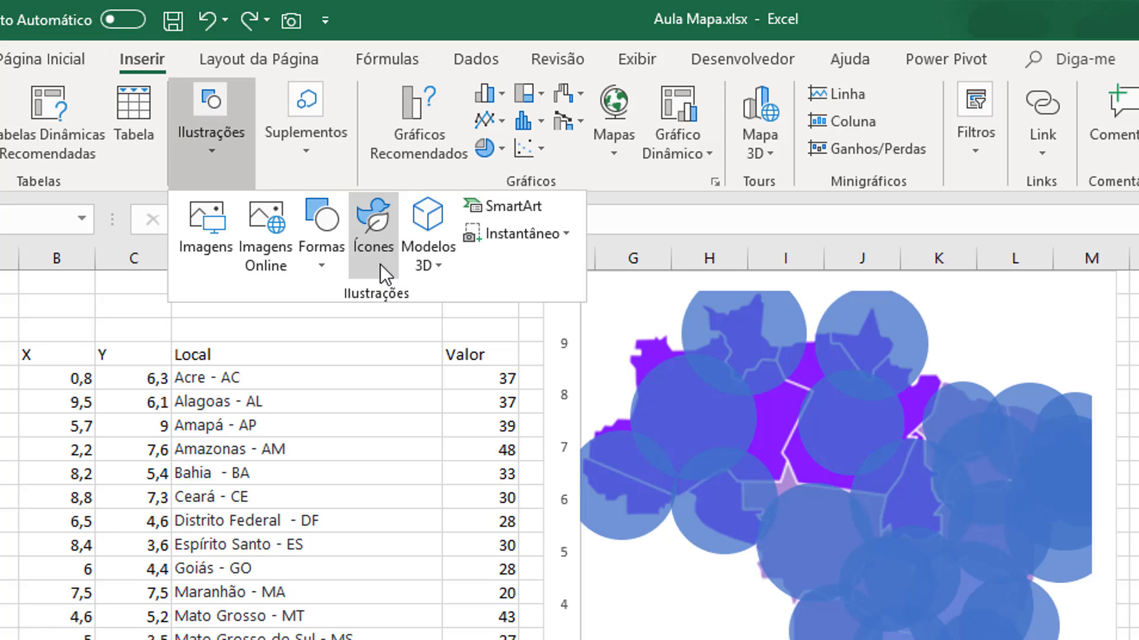
left_click(335, 270)
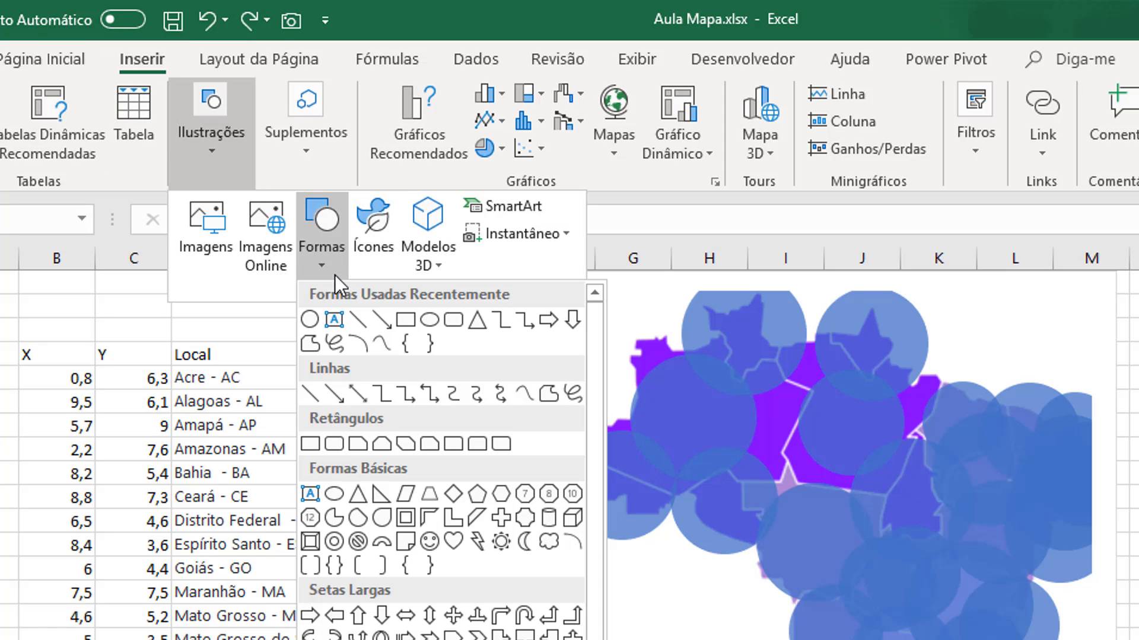
left_click(311, 321)
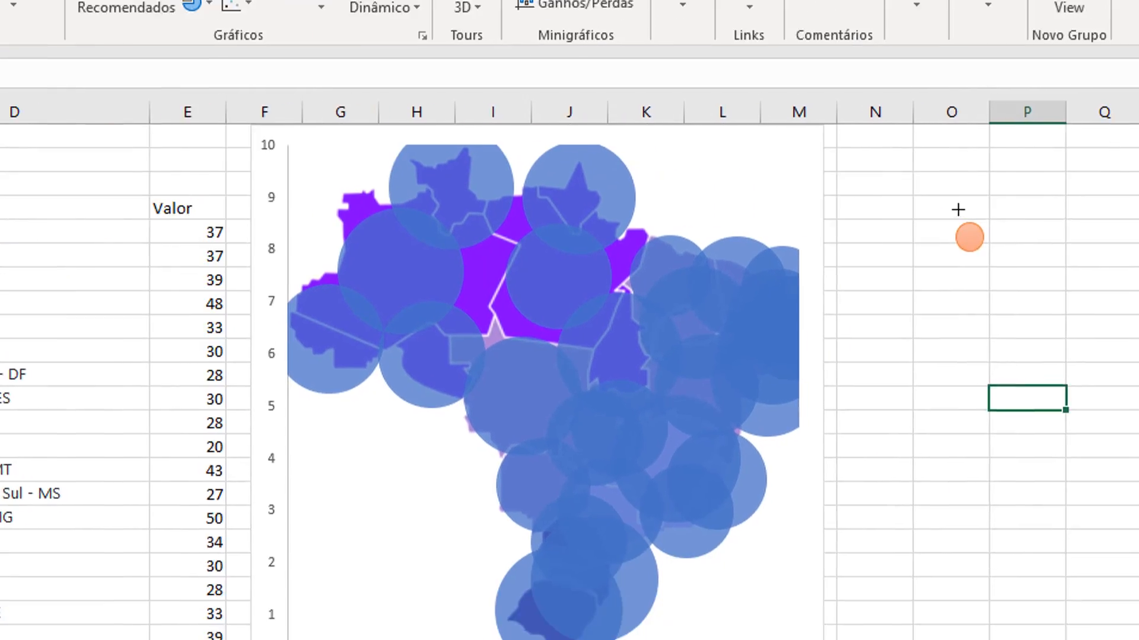
left_click_drag(924, 190, 1025, 300)
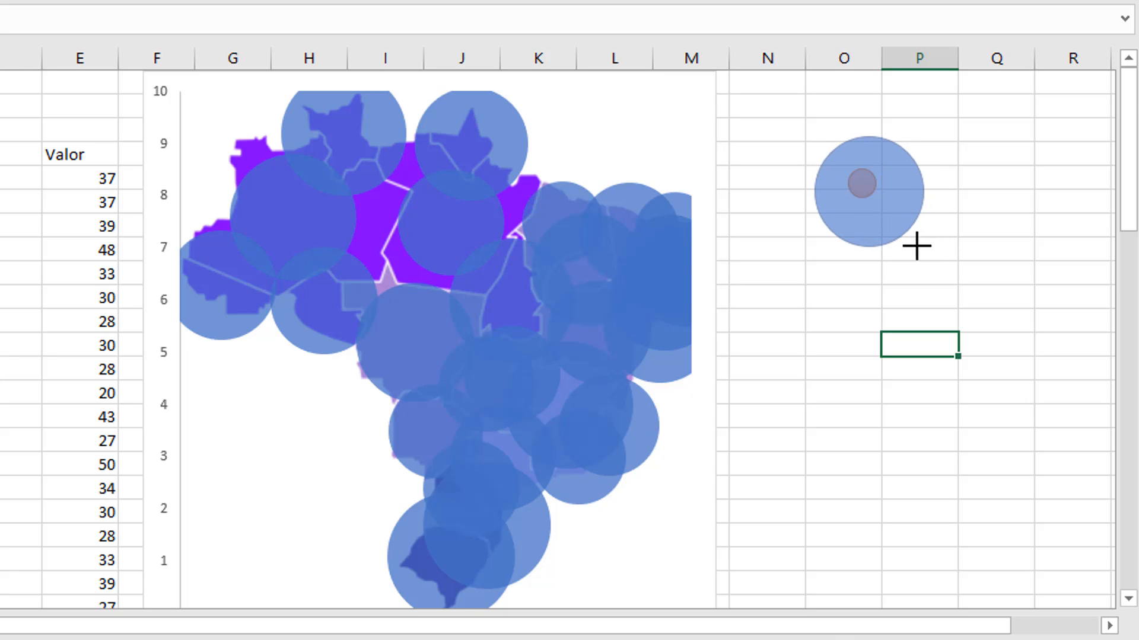
left_click_drag(916, 245, 896, 214)
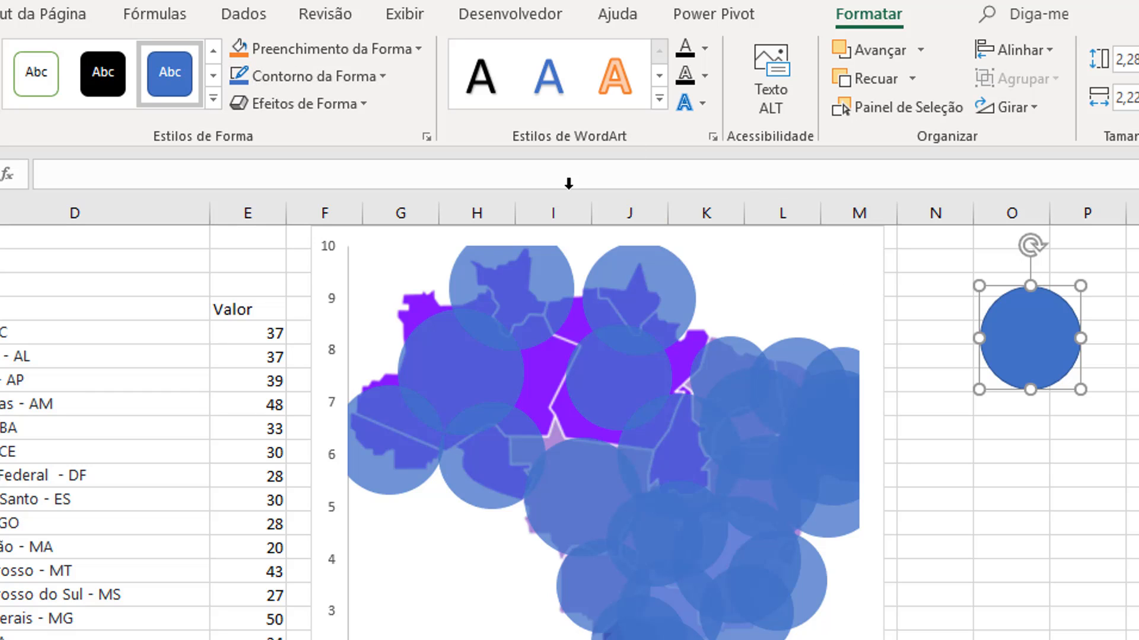
Step: Remove the outline and the fill from the large circle so it is invisible around the orange one
left_click(249, 75)
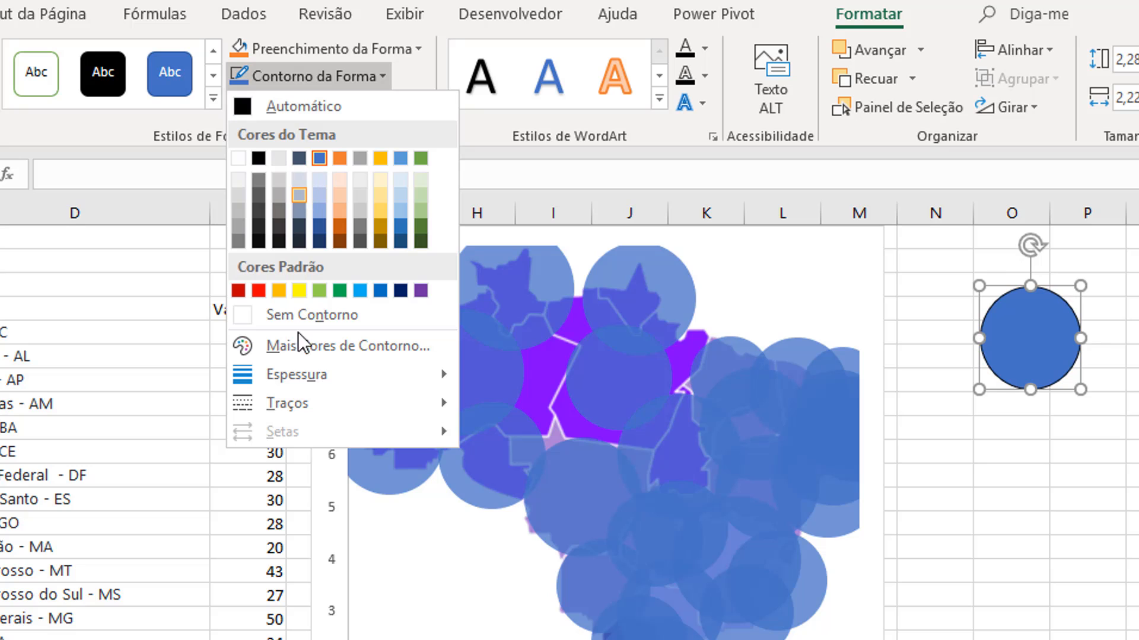
left_click(299, 314)
left_click(323, 48)
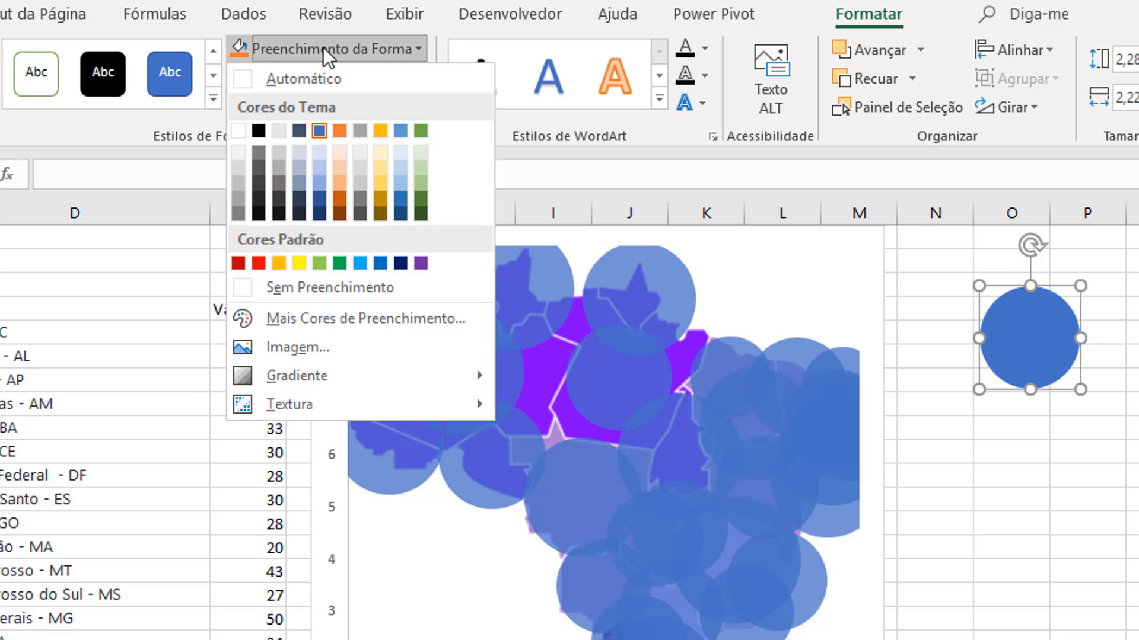
left_click(316, 287)
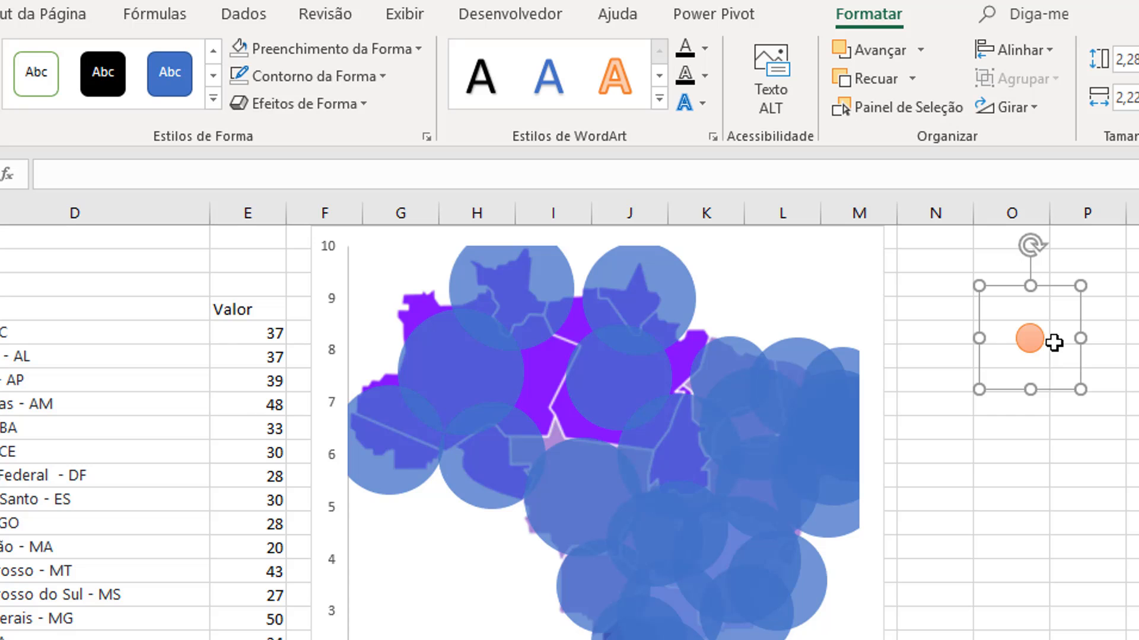
Step: Group the invisible large circle with the small orange circle
left_click(1033, 340)
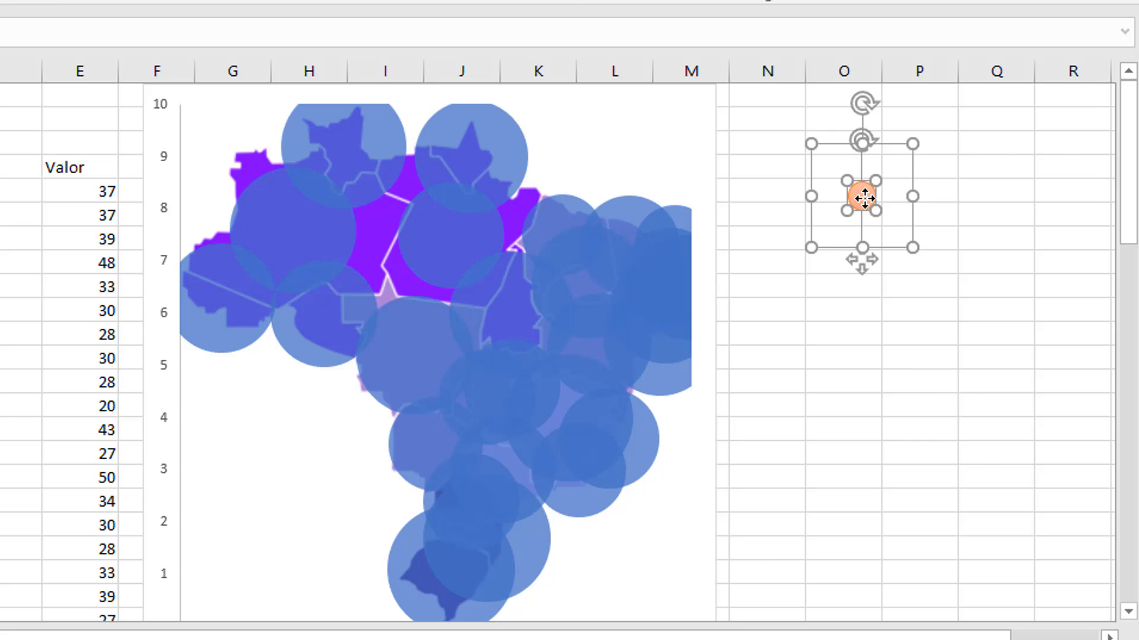
right_click(864, 198)
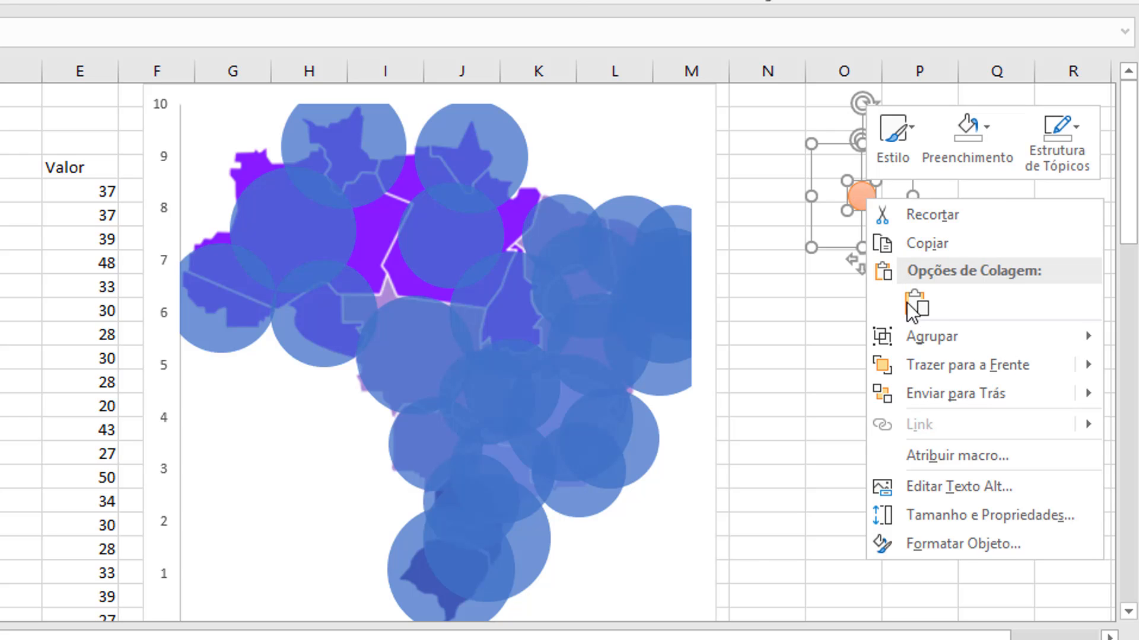
mouse_move(934, 343)
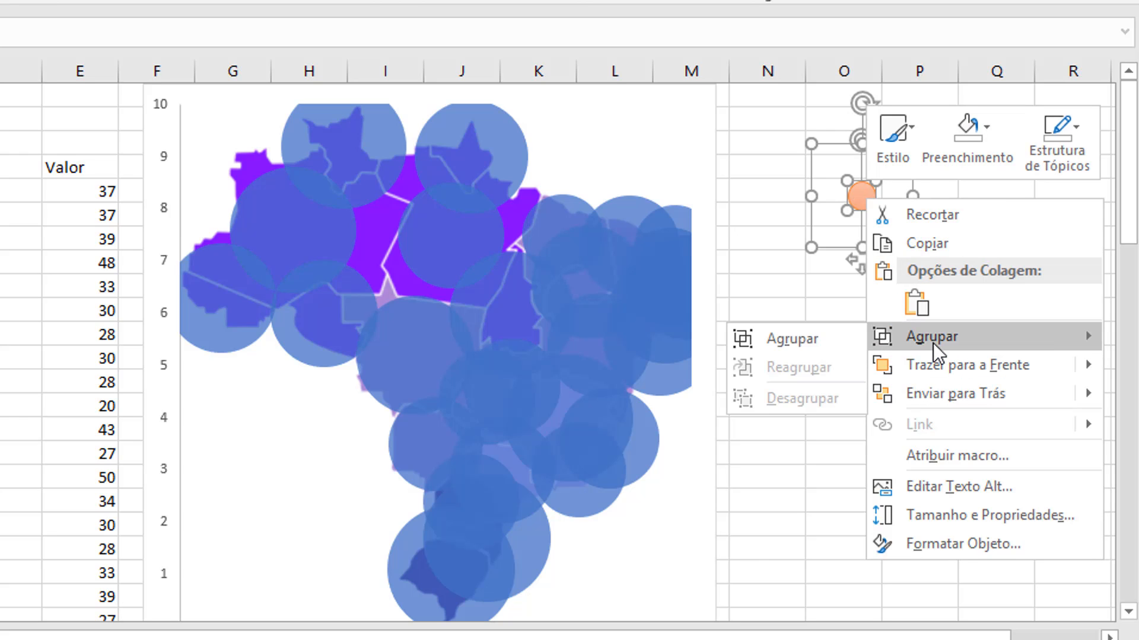
left_click(843, 342)
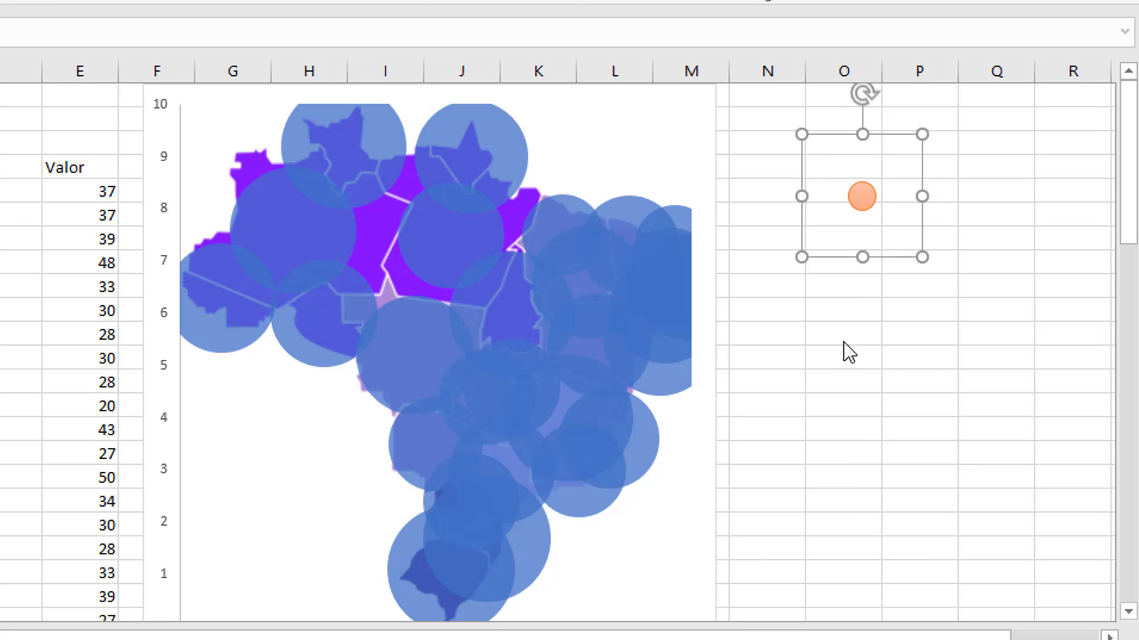
Step: Copy the grouped circles and paste them onto the chart's bubble series to replace the large blue bubbles
left_click(888, 239)
left_click(1024, 201)
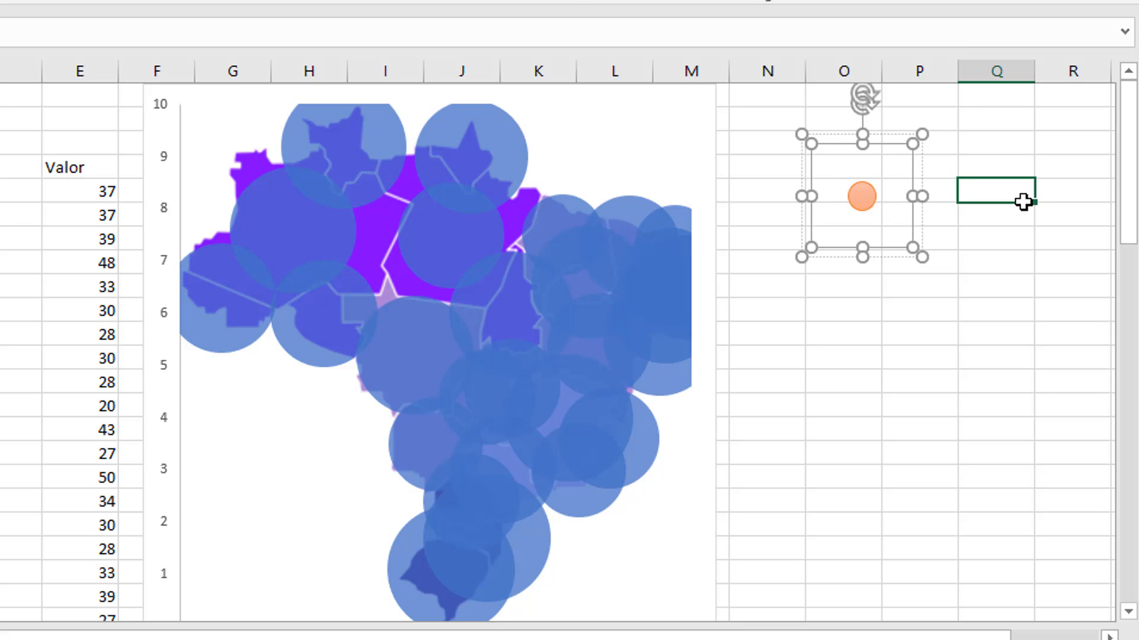
left_click(893, 147)
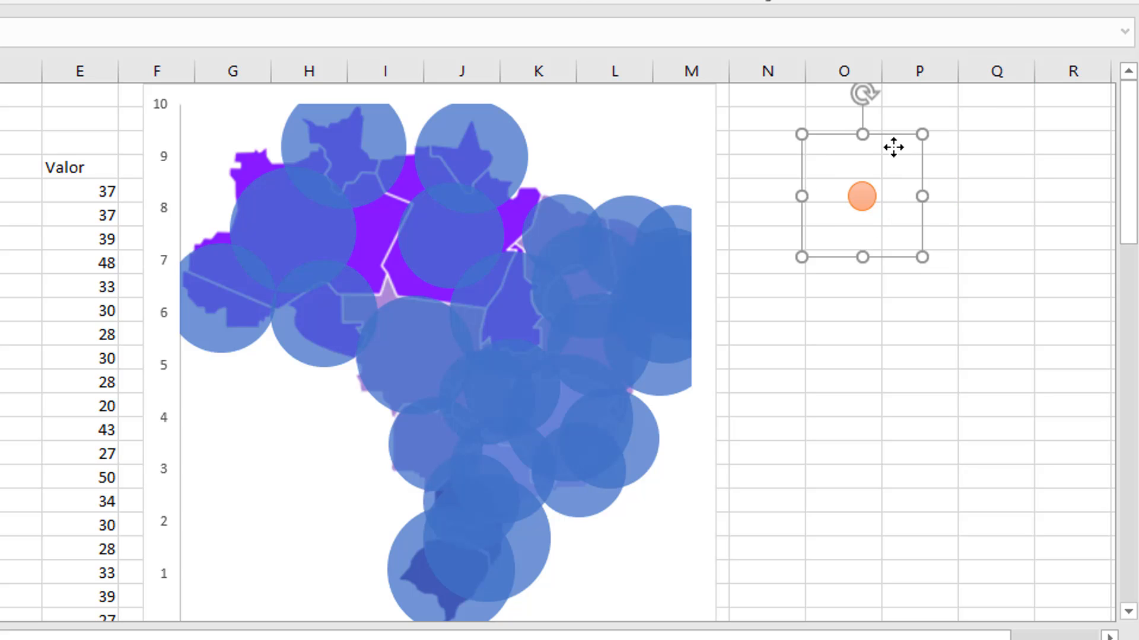
left_click(471, 149)
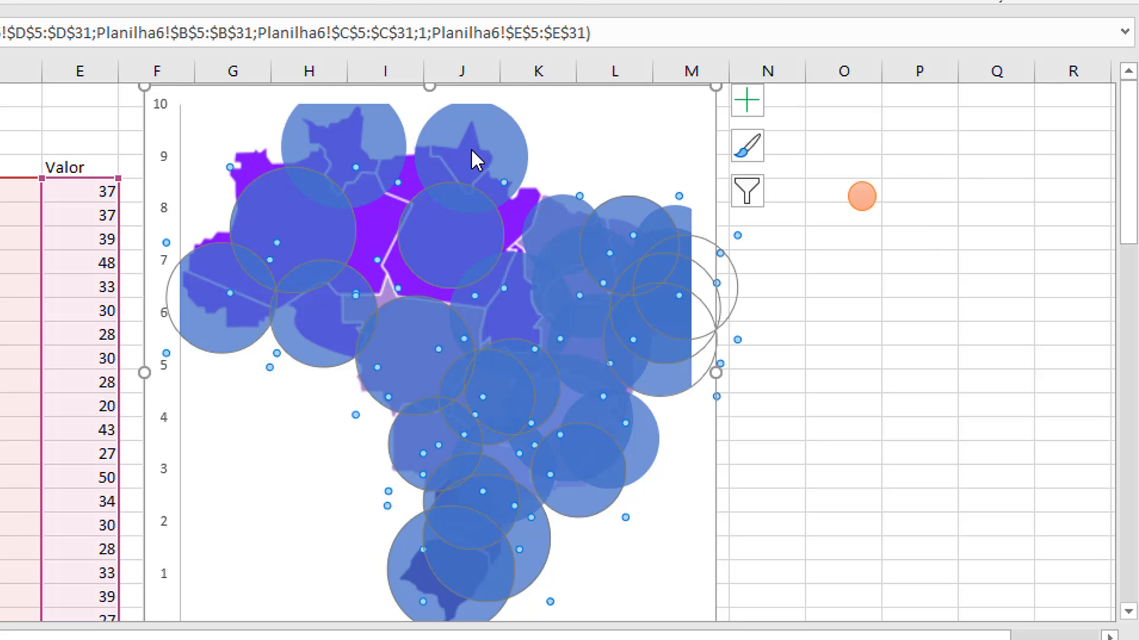
key("ctrl+v")
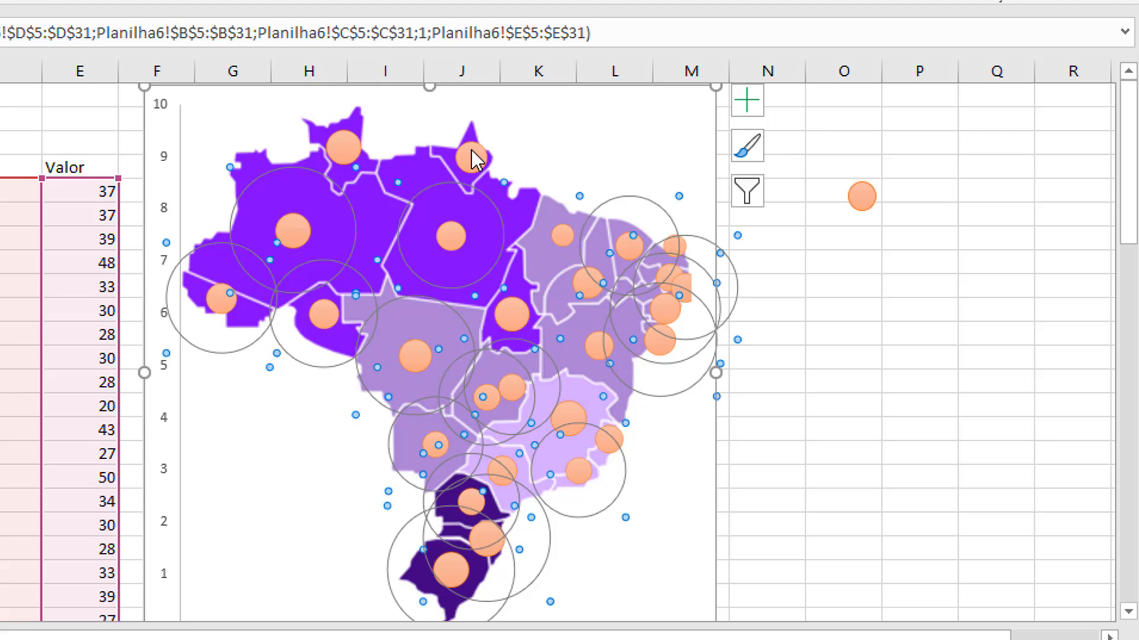
left_click(908, 333)
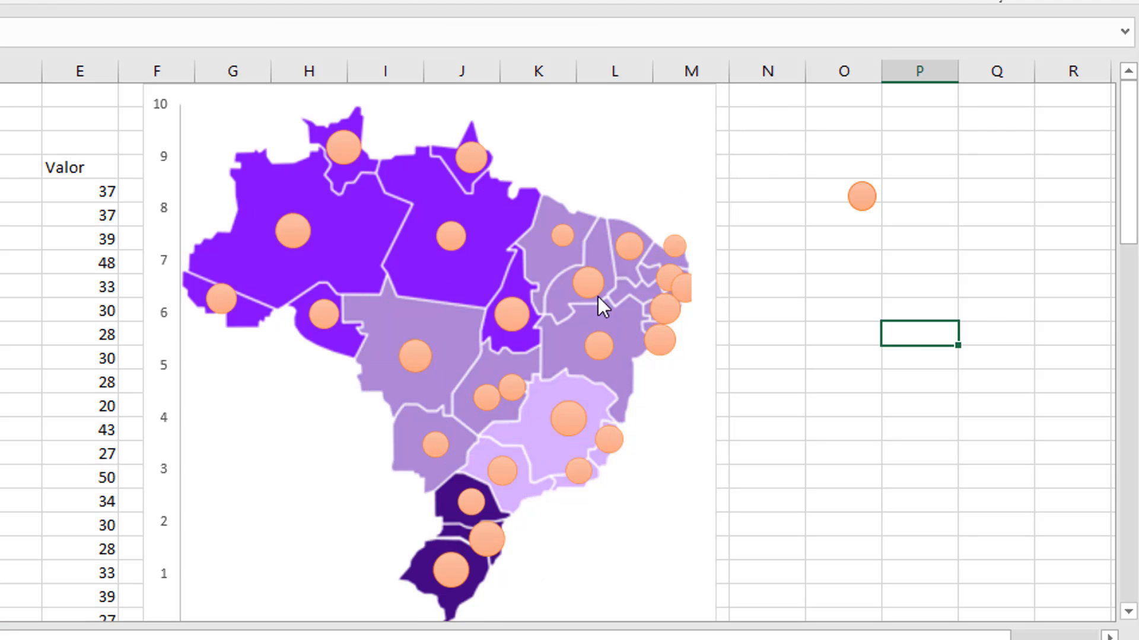
Step: Add data labels to the orange bubble series
right_click(453, 239)
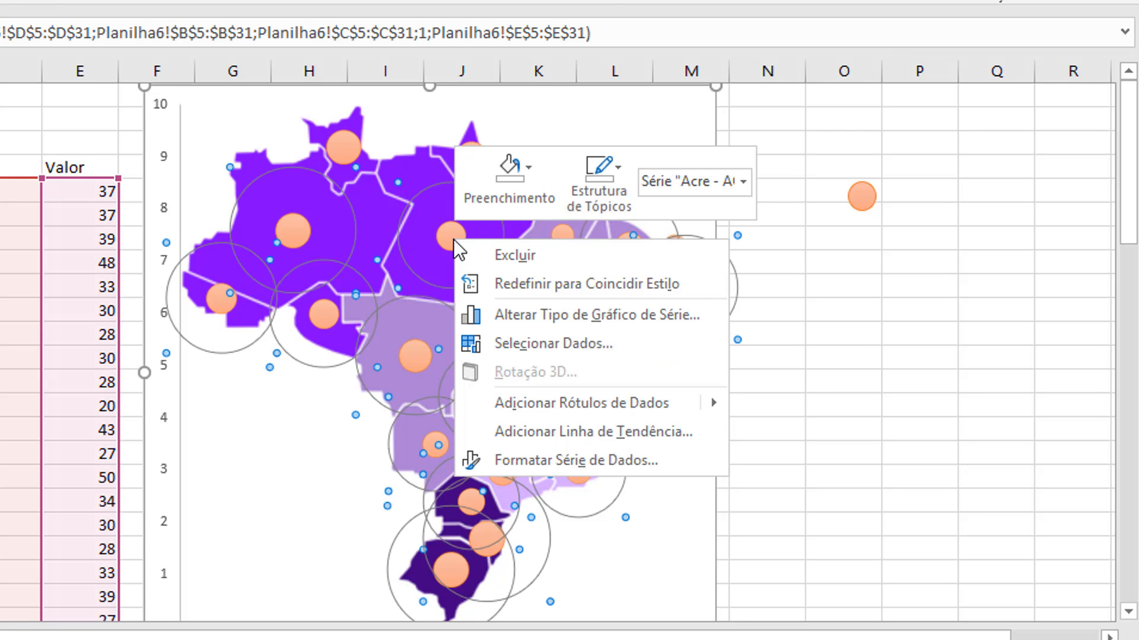
mouse_move(595, 409)
left_click(767, 405)
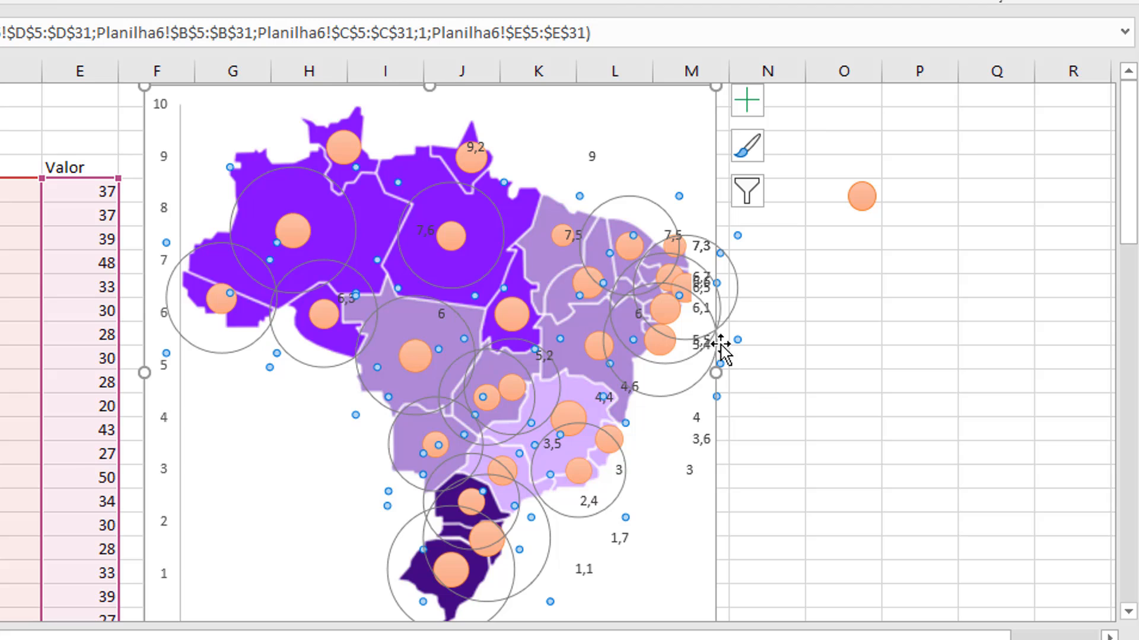
Step: Centre the data labels inside the bubbles
right_click(574, 237)
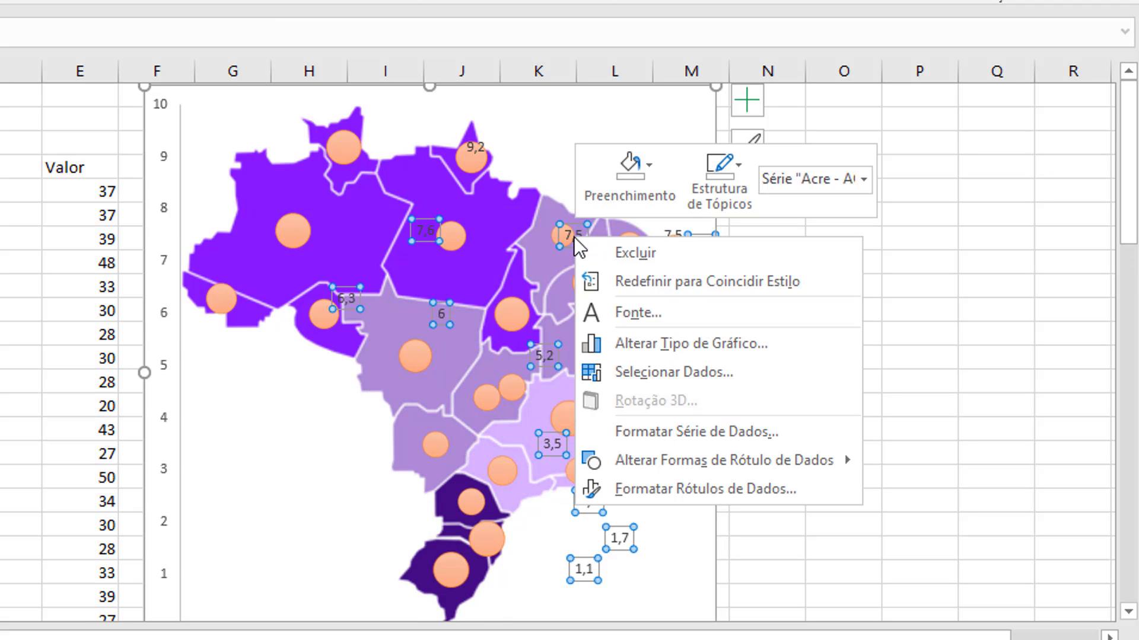
left_click(746, 101)
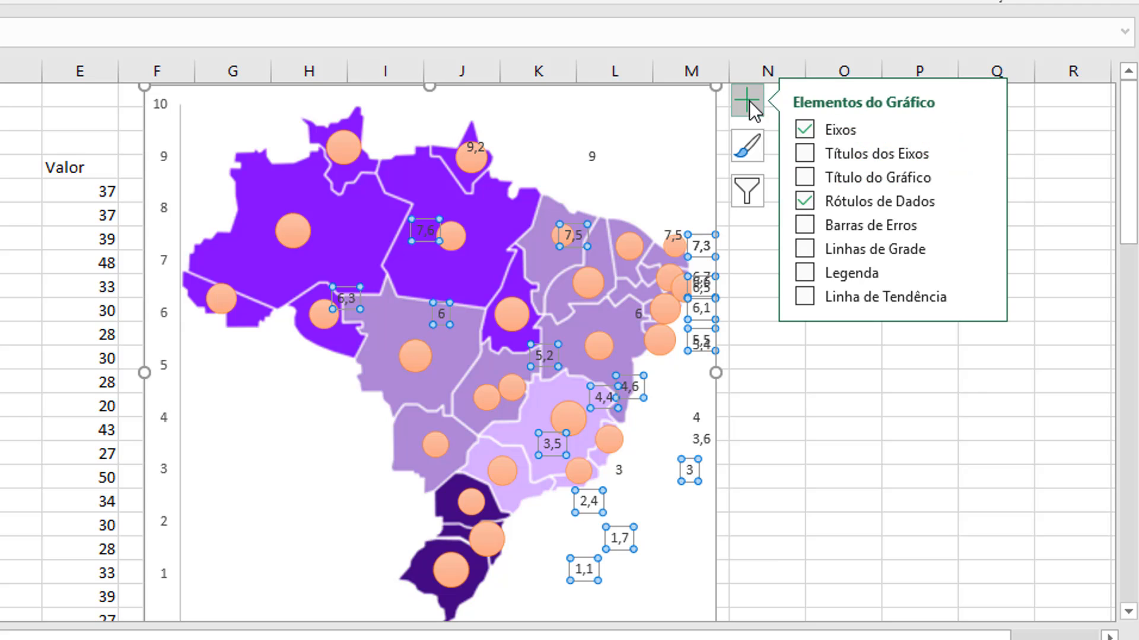
left_click(982, 202)
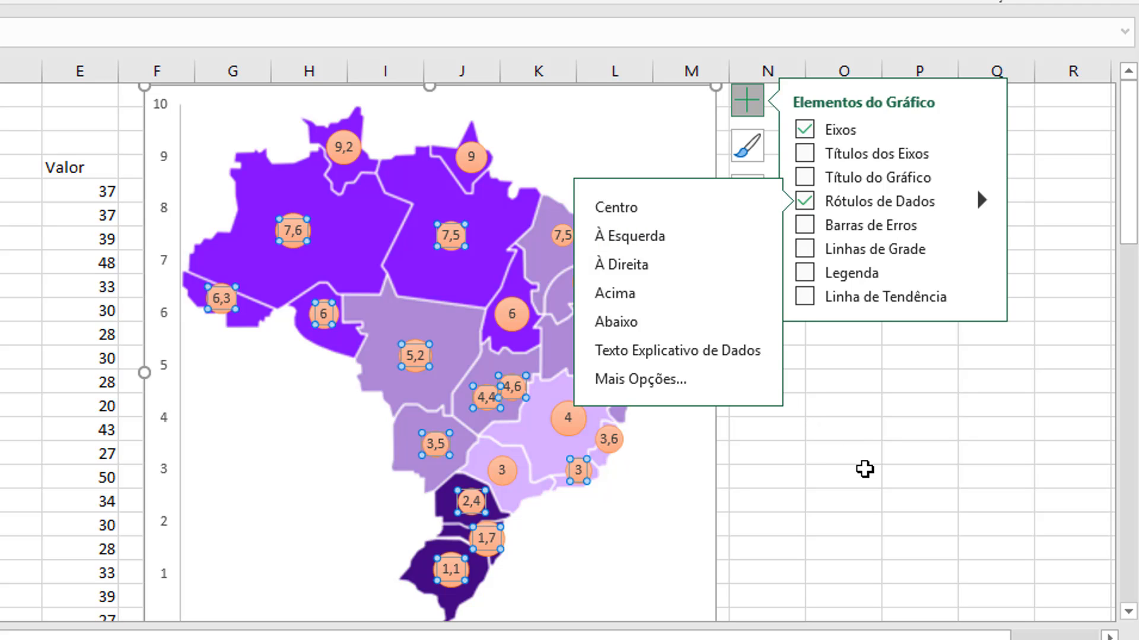
left_click(864, 469)
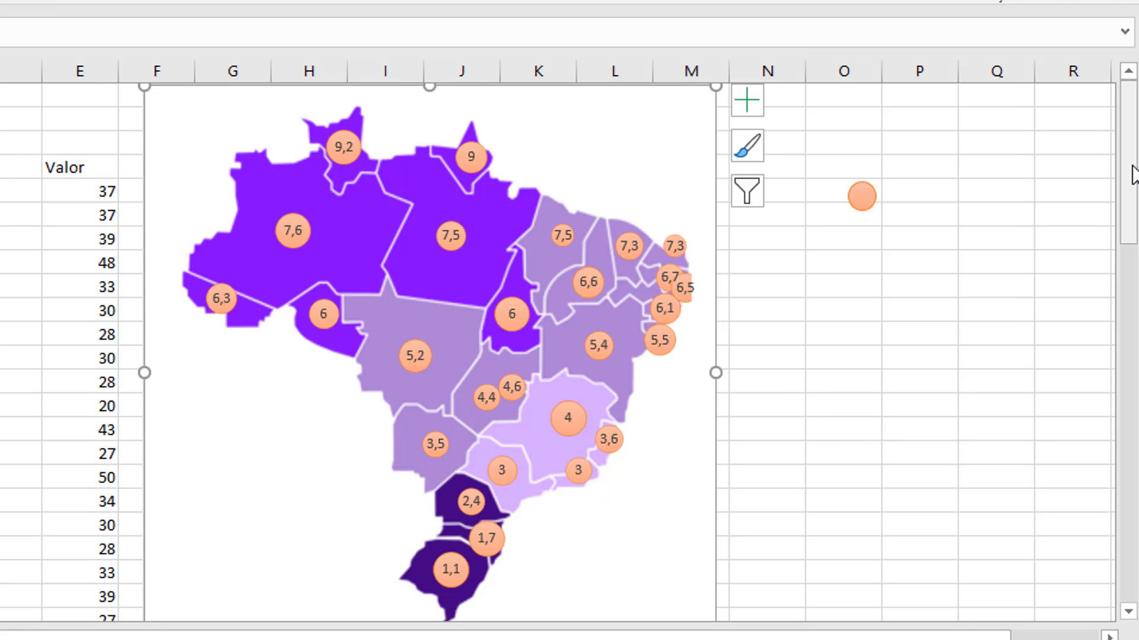
key("ctrl+z")
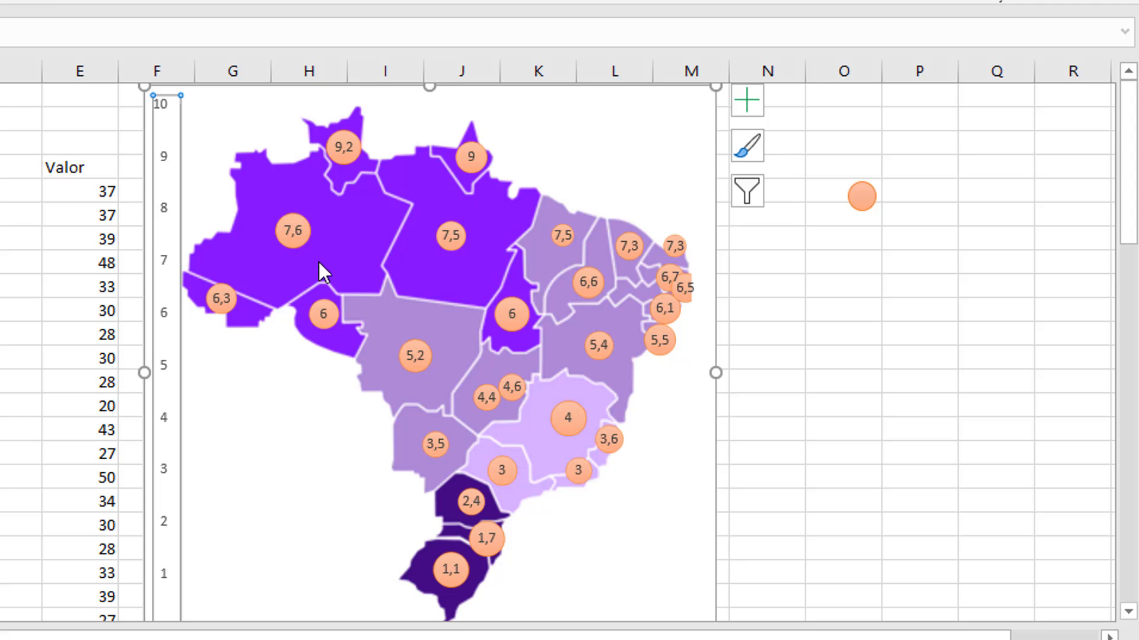
left_click(167, 338)
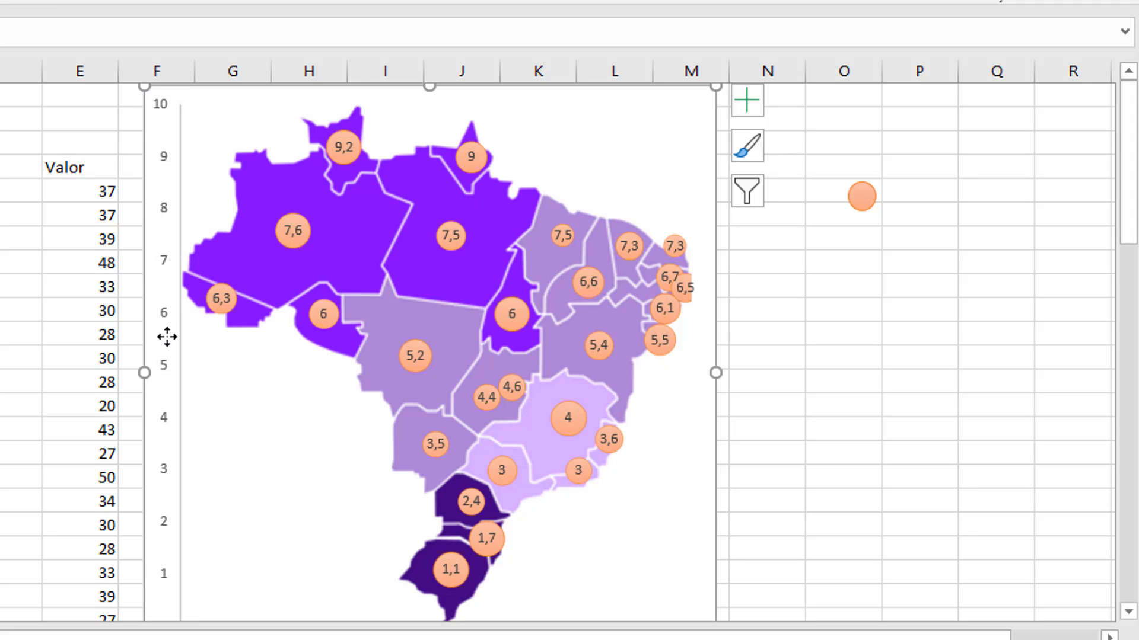
key("Delete")
key("ctrl+z")
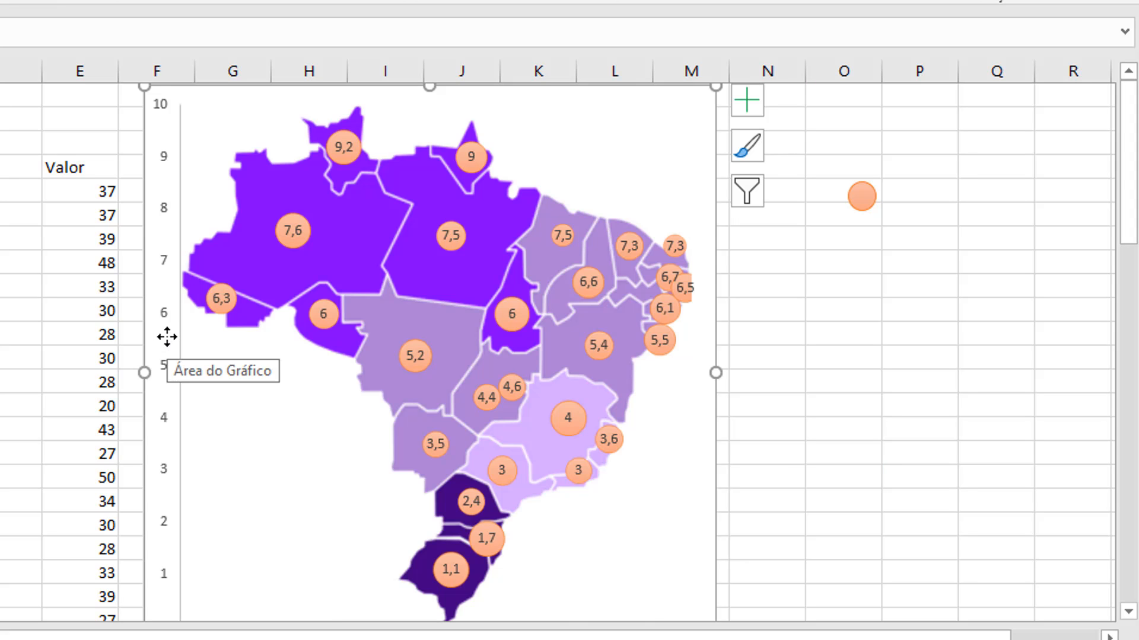
Step: Delete the chart's axes so only the map and its labelled bubbles remain
left_click(166, 321)
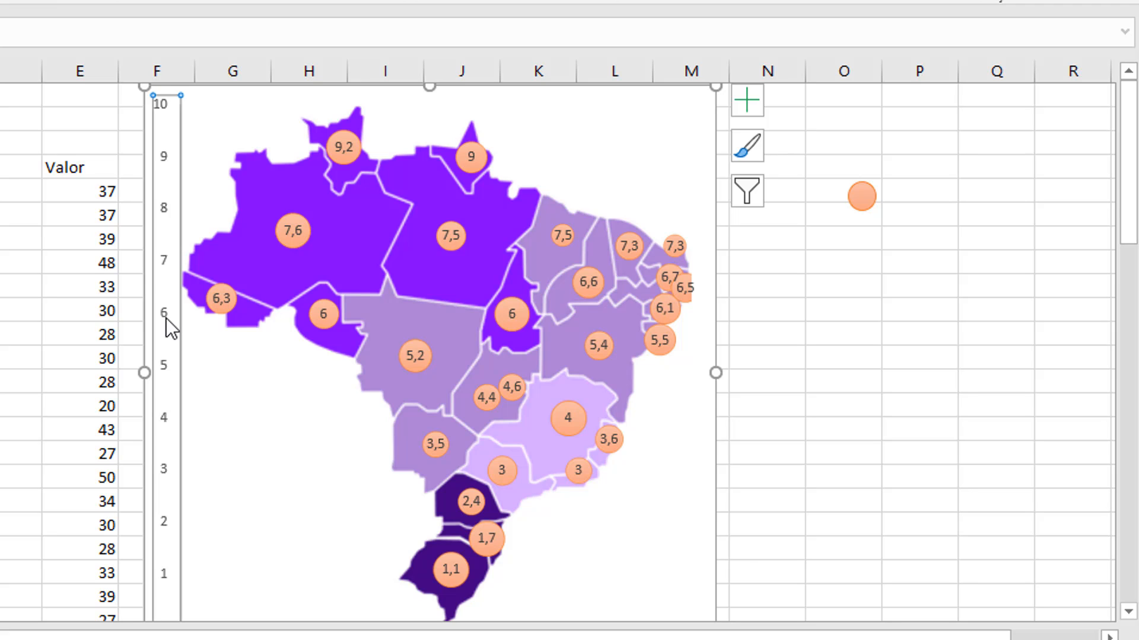
key("Delete")
left_click(490, 479)
mouse_move(1123, 190)
left_mouse_down()
mouse_move(1123, 255)
mouse_move(1127, 195)
left_mouse_up()
key("Delete")
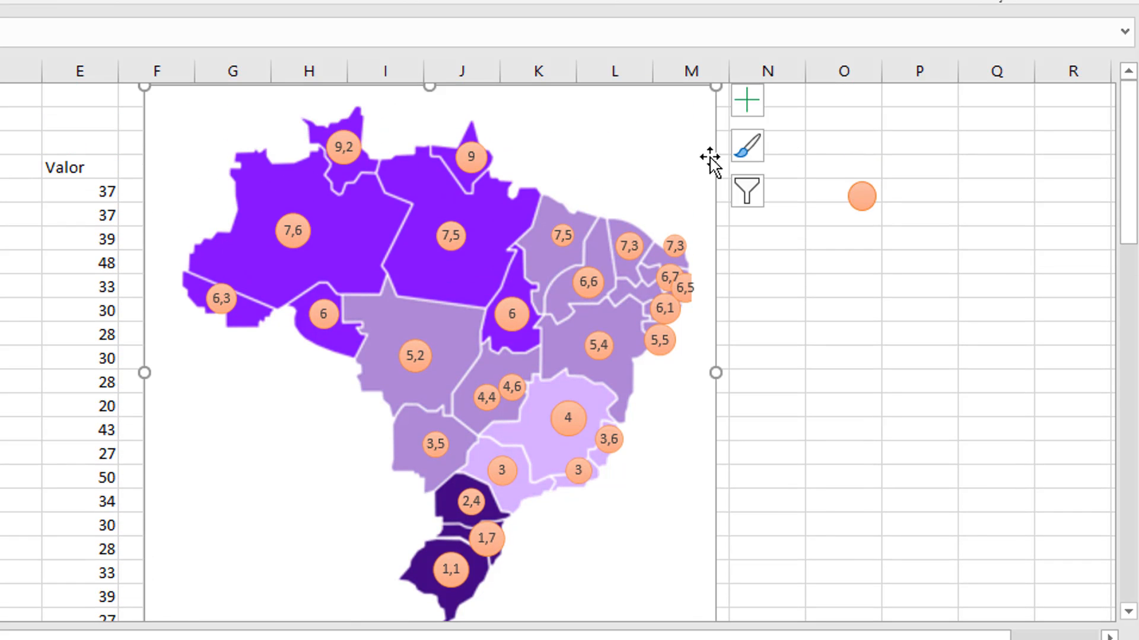
Step: Set the chart area to no fill so the worksheet shows through behind the map, and deselect the chart
left_click(685, 126)
left_click(696, 132)
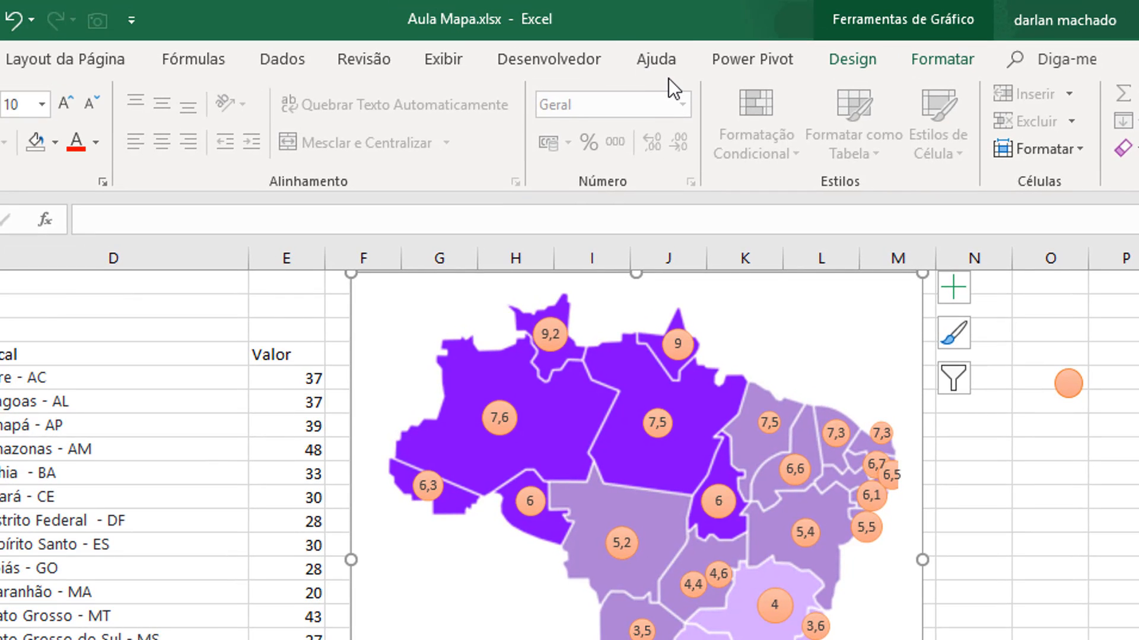
left_click(969, 63)
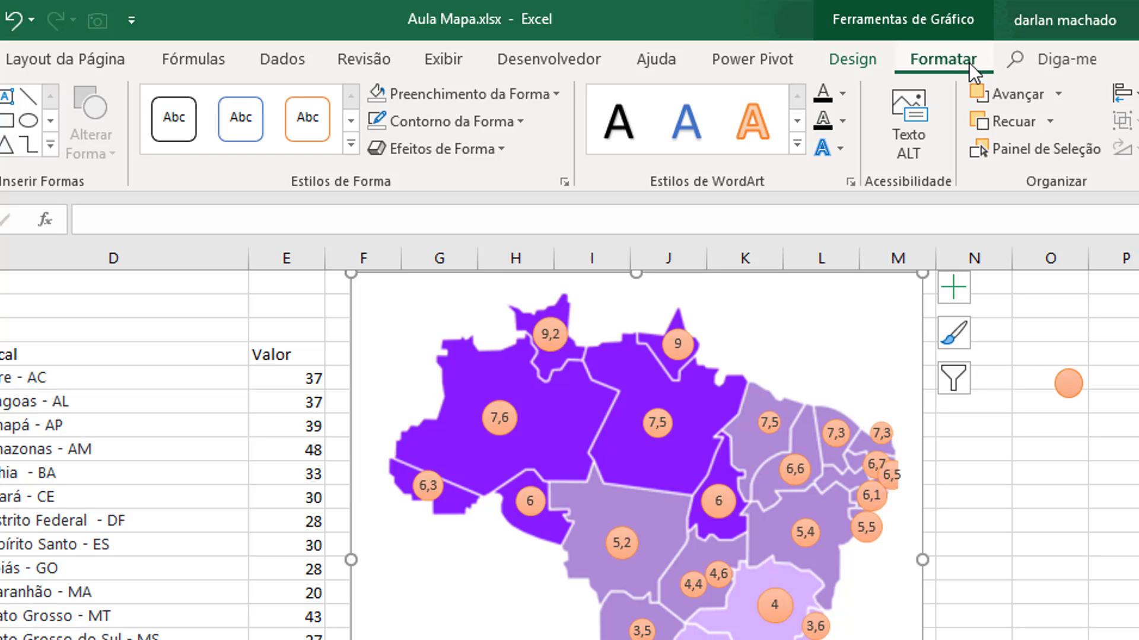
left_click(537, 96)
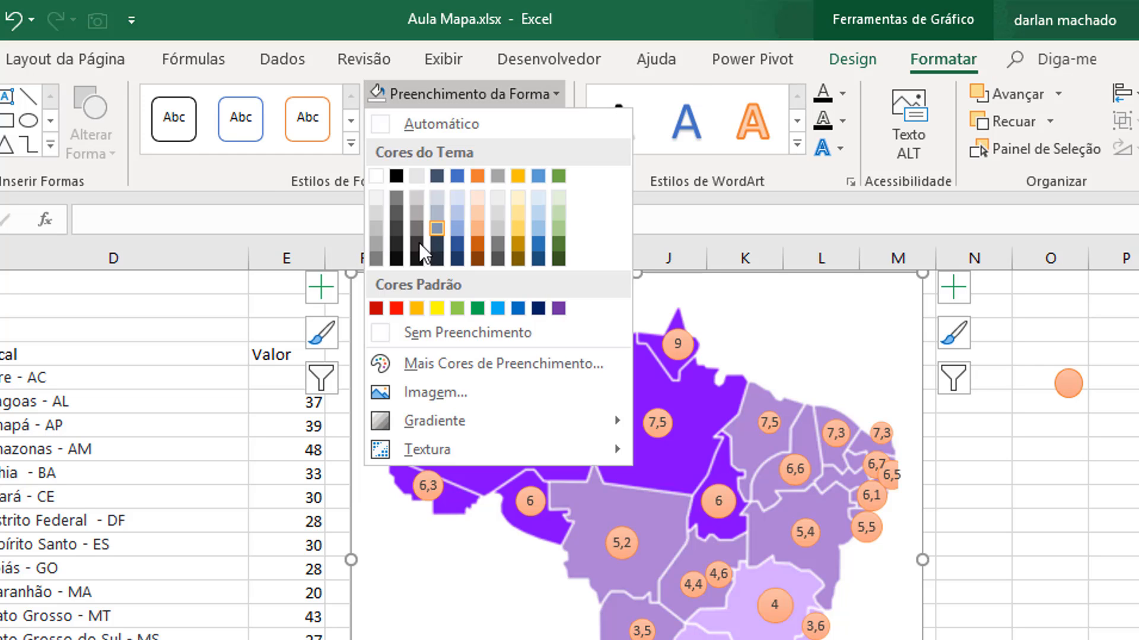
left_click(436, 339)
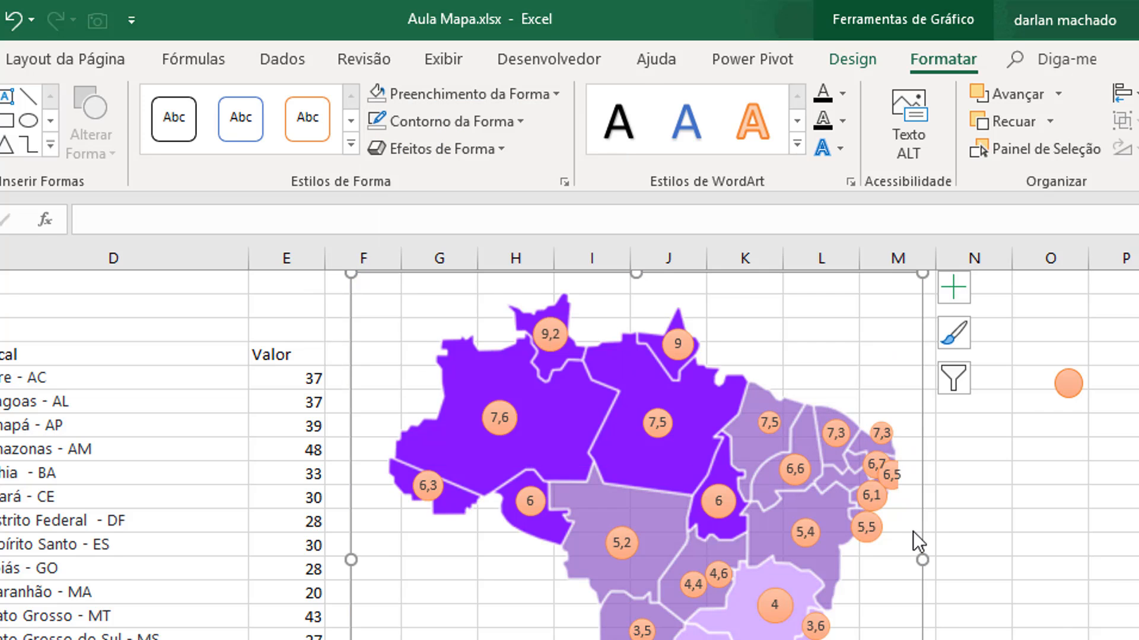
left_click(1032, 582)
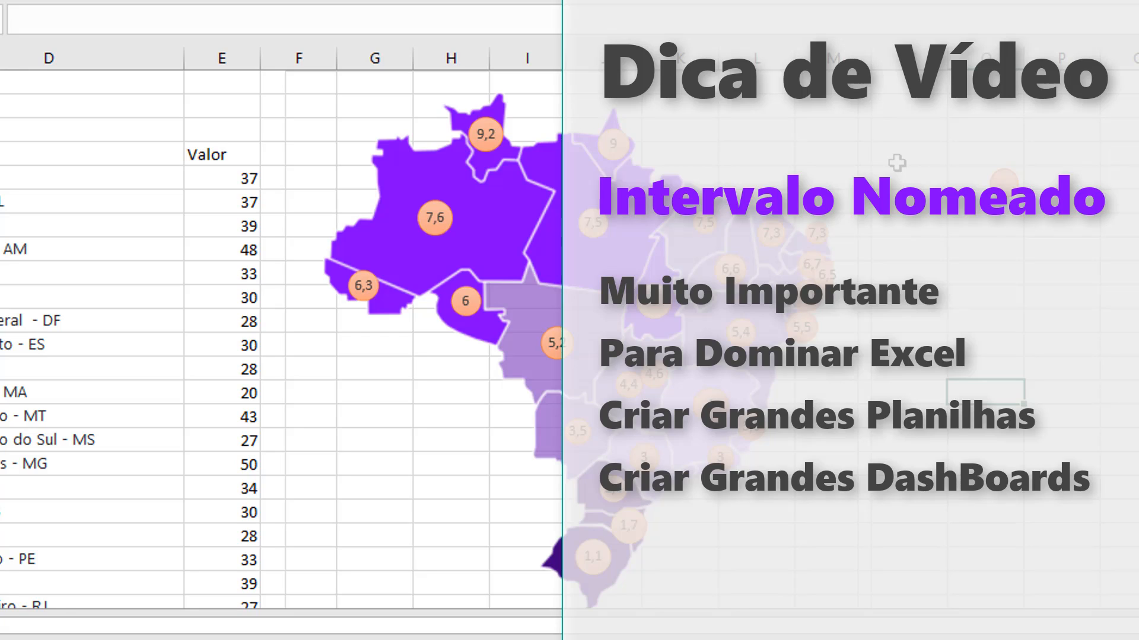
Step: Add label content from cells to the bubbles' data labels, using the Valor column range E5:E31 of Planilha6
left_click(595, 223)
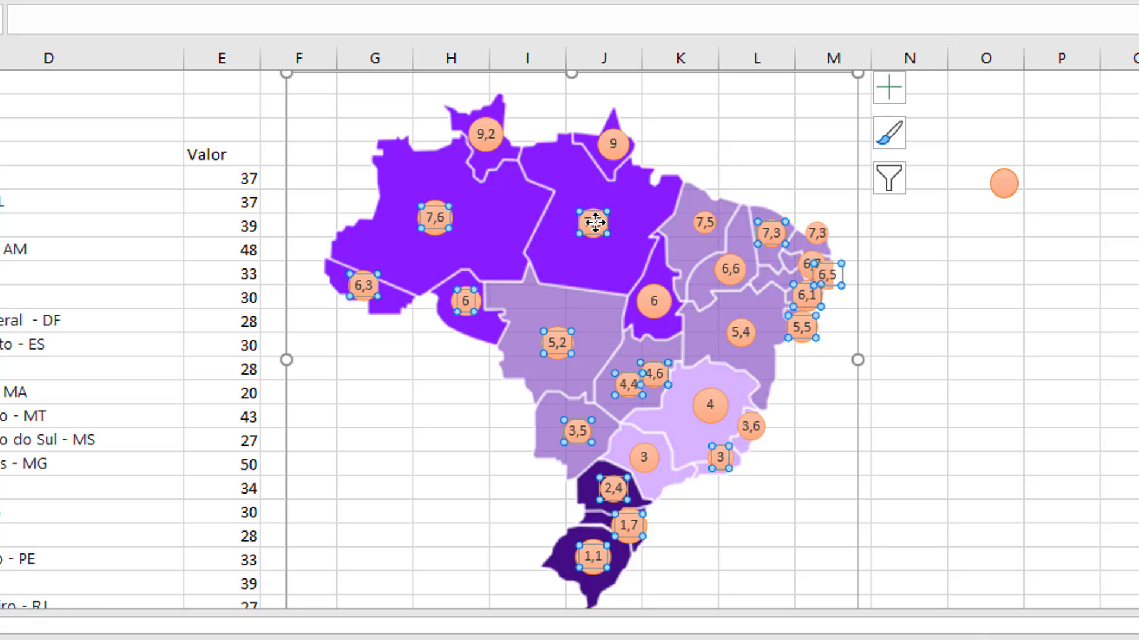
right_click(594, 222)
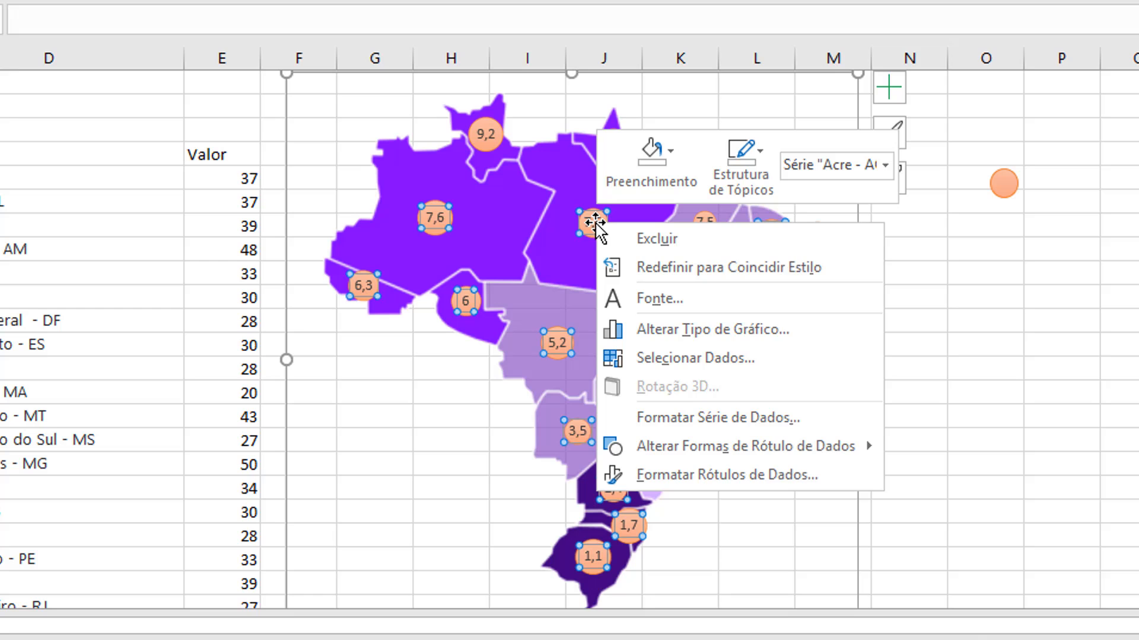
left_click(724, 469)
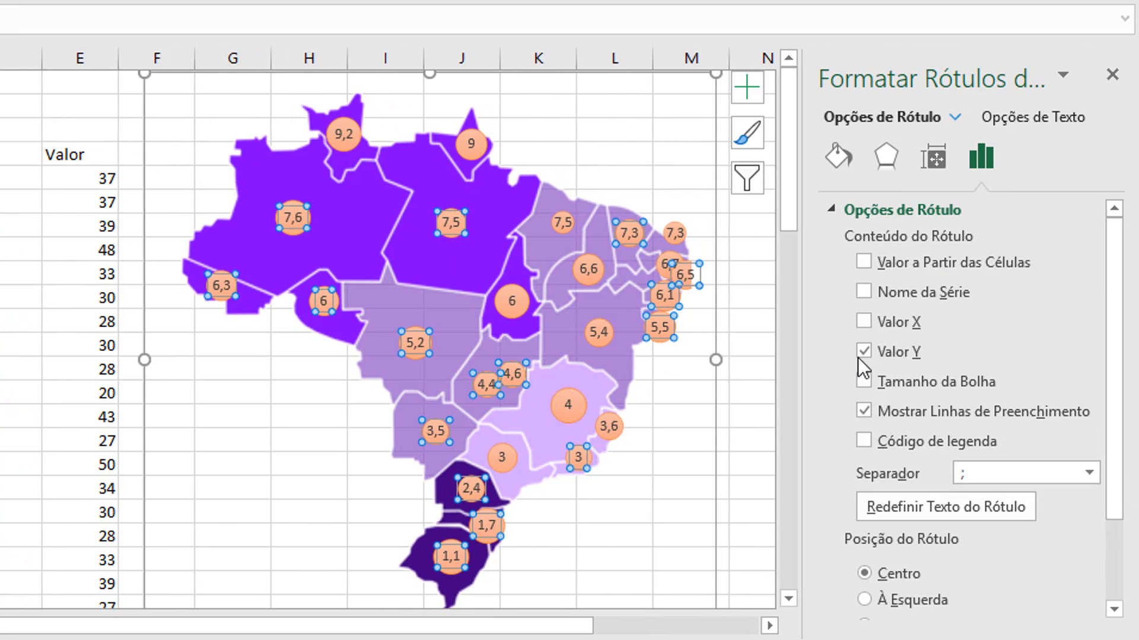
left_click(865, 267)
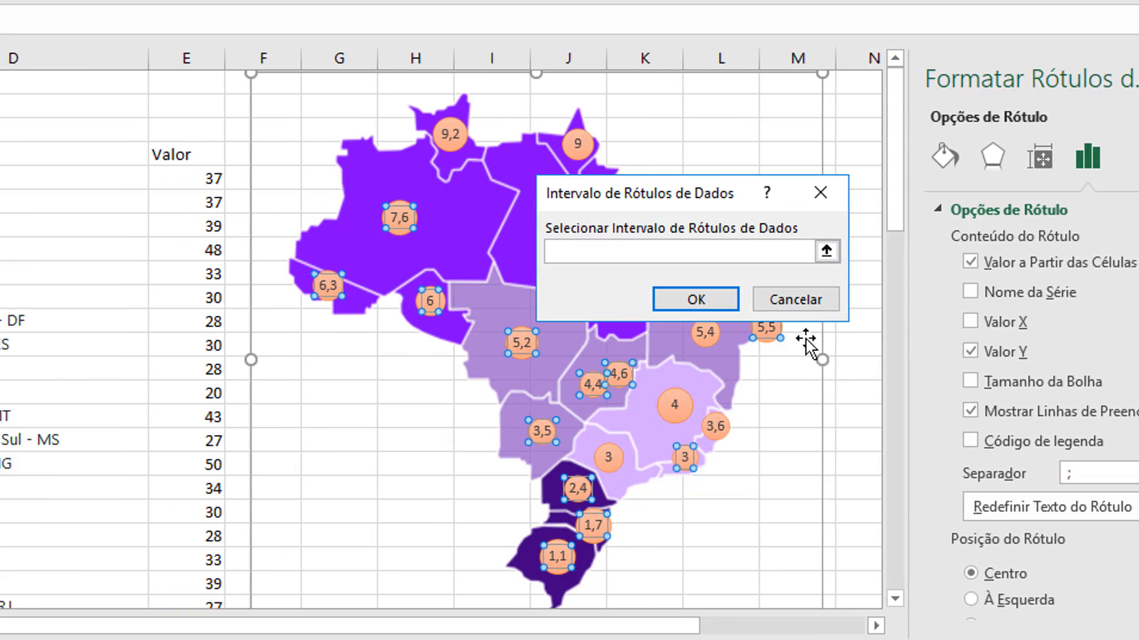
left_click_drag(180, 178, 196, 240)
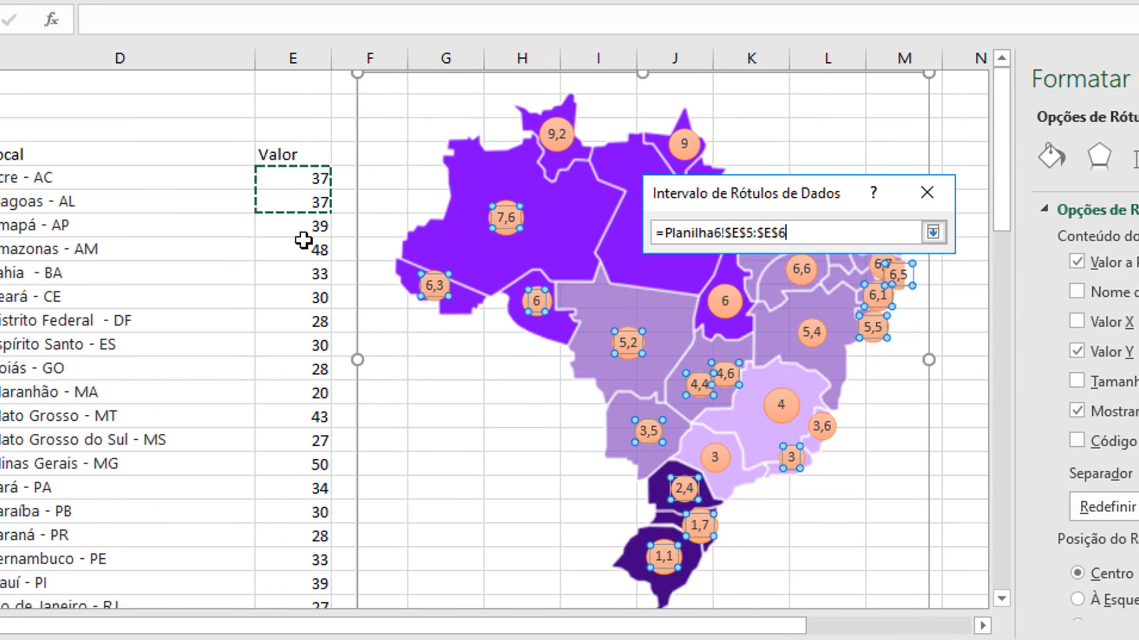
left_click_drag(304, 240, 316, 602)
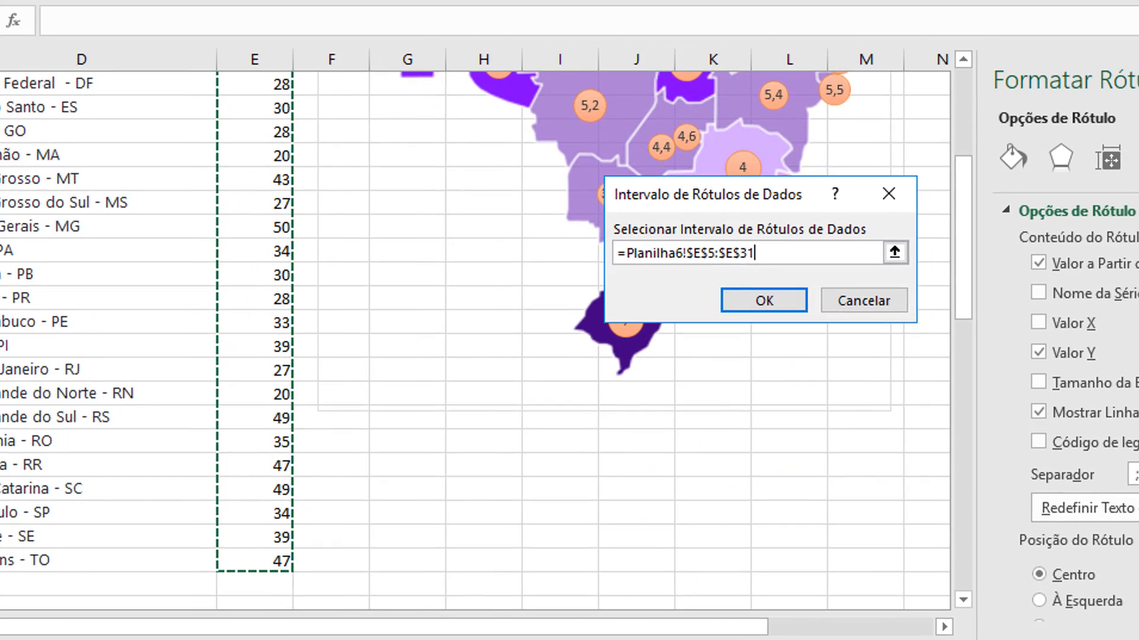
left_click(764, 300)
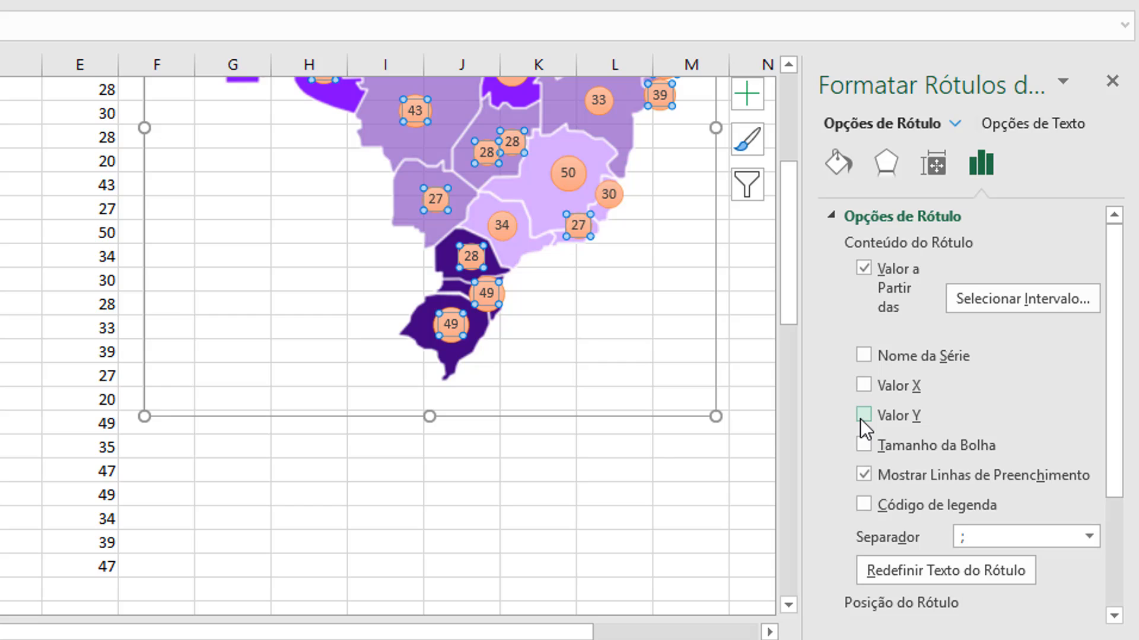
Step: Remove the Y value from the bubble labels so they show only the cell values, and deselect the chart
left_click(864, 415)
left_click(863, 415)
left_click(662, 461)
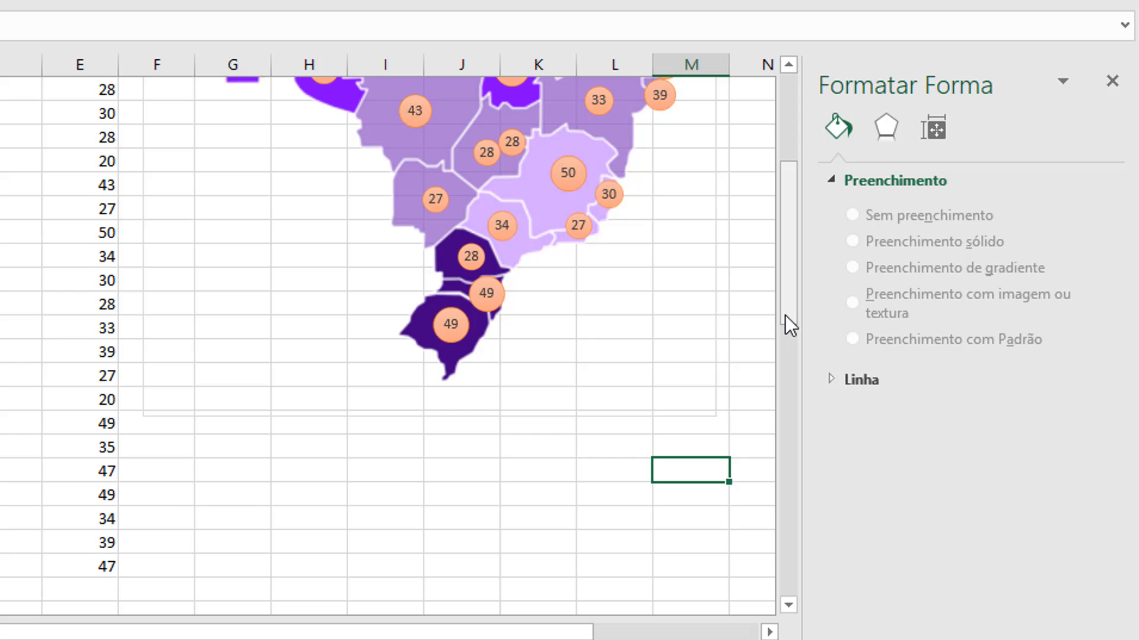
left_click_drag(784, 315, 779, 201)
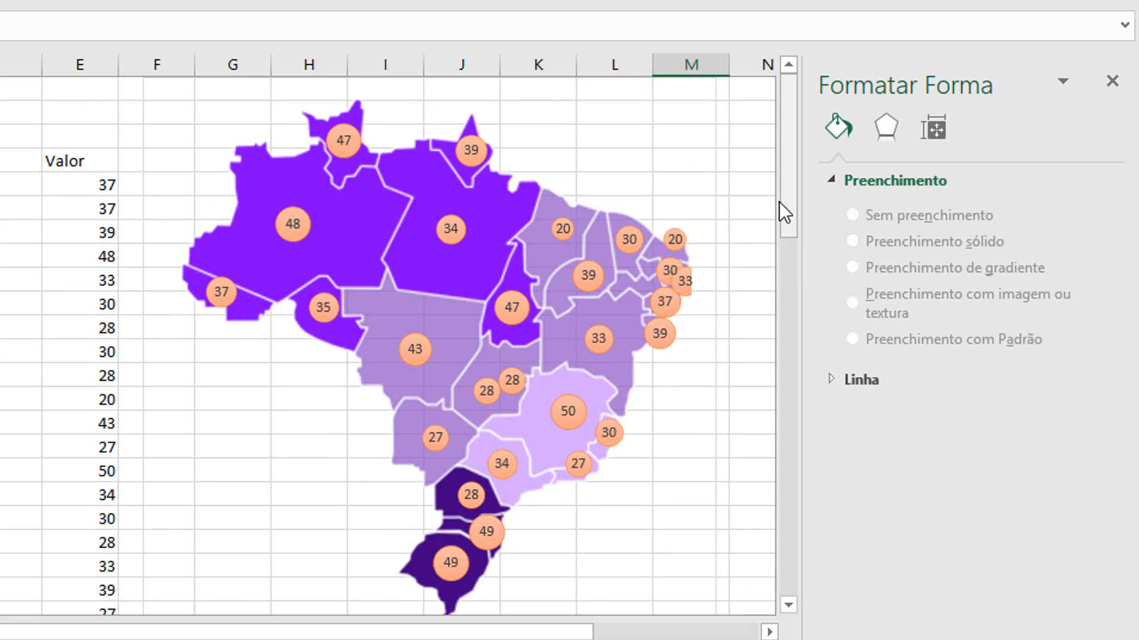